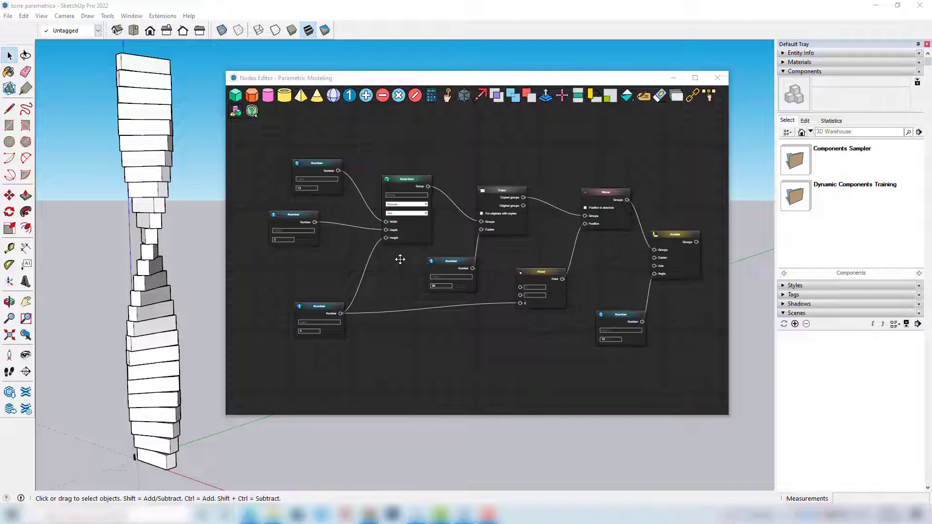
- Vary the number that drives the tower's box height and vertical spacing, ending at 2
left_click_drag(377, 79, 421, 81)
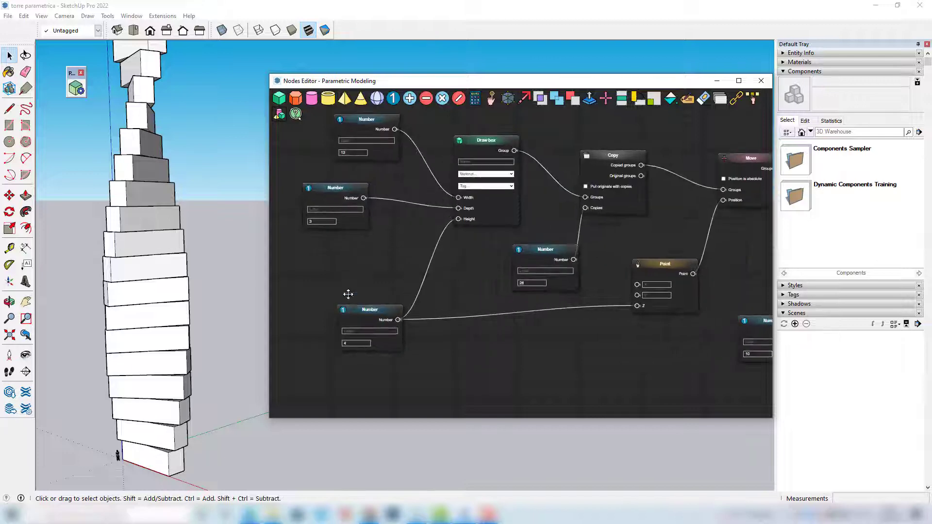
scroll(343, 305, "up", 2)
left_click_drag(392, 216, 365, 245)
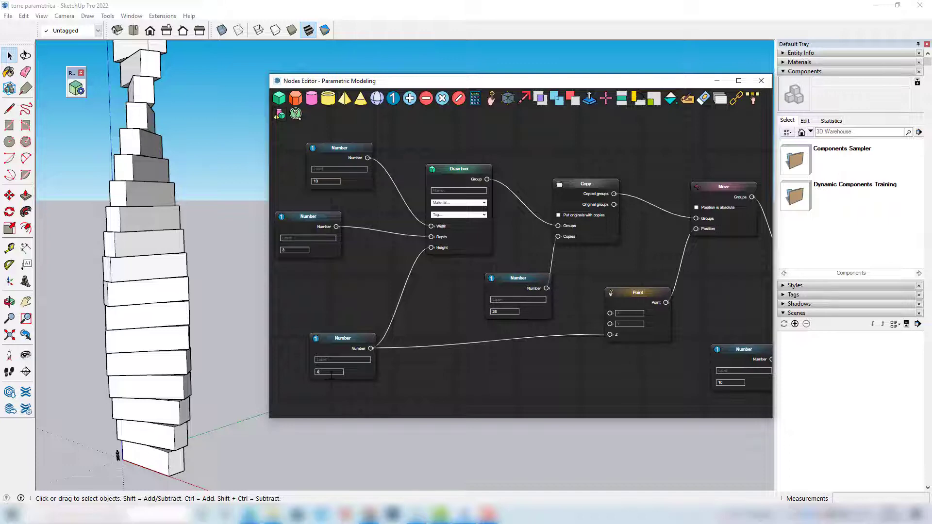
scroll(330, 371, "down", 3)
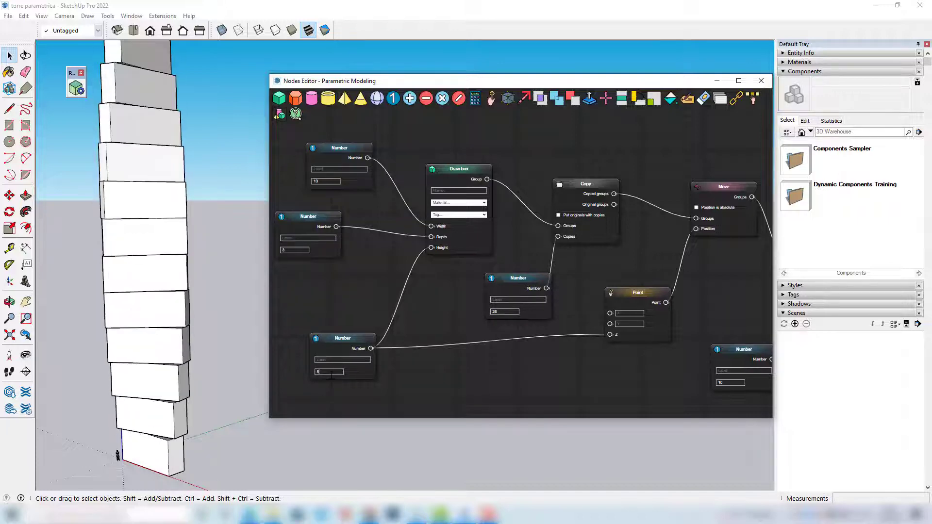
scroll(331, 375, "down", 1)
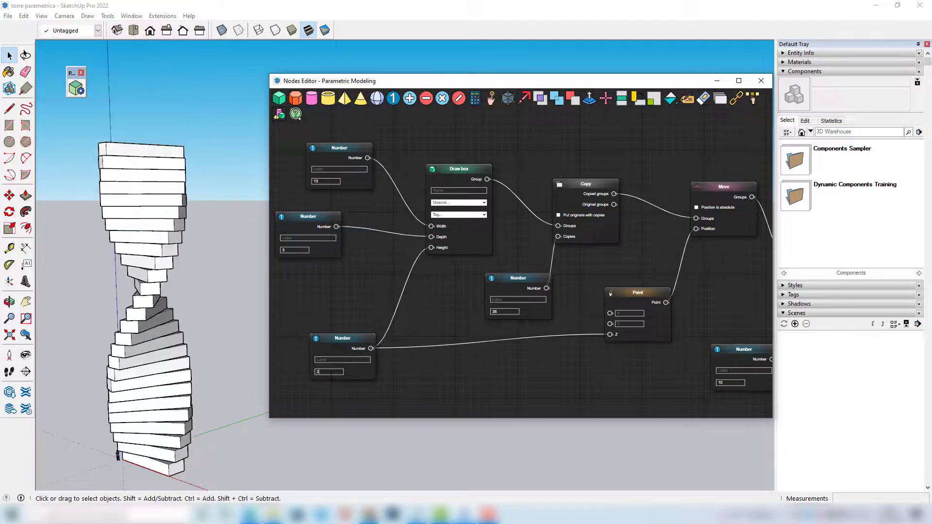
scroll(721, 381, "up", 2)
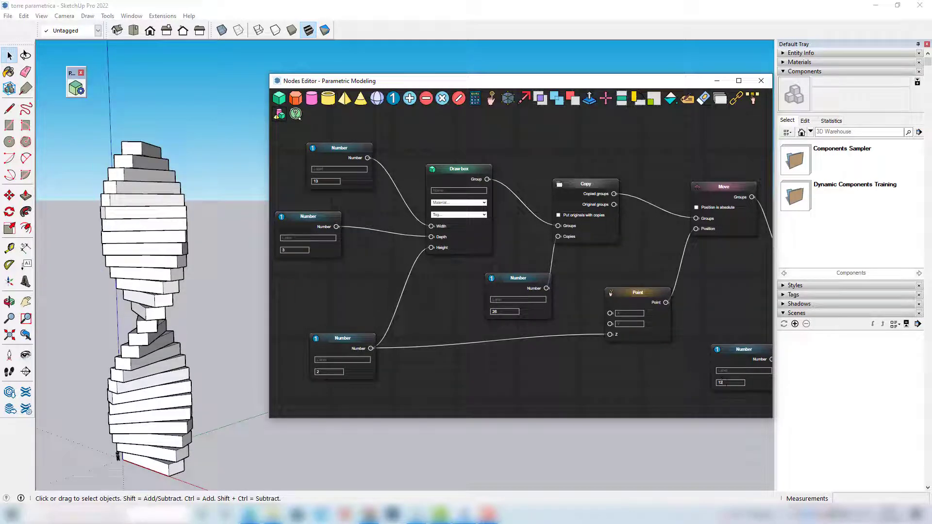
- Vary the number driving the Rotate node's angle, raising it to 27 and lowering it again
scroll(724, 380, "up", 12)
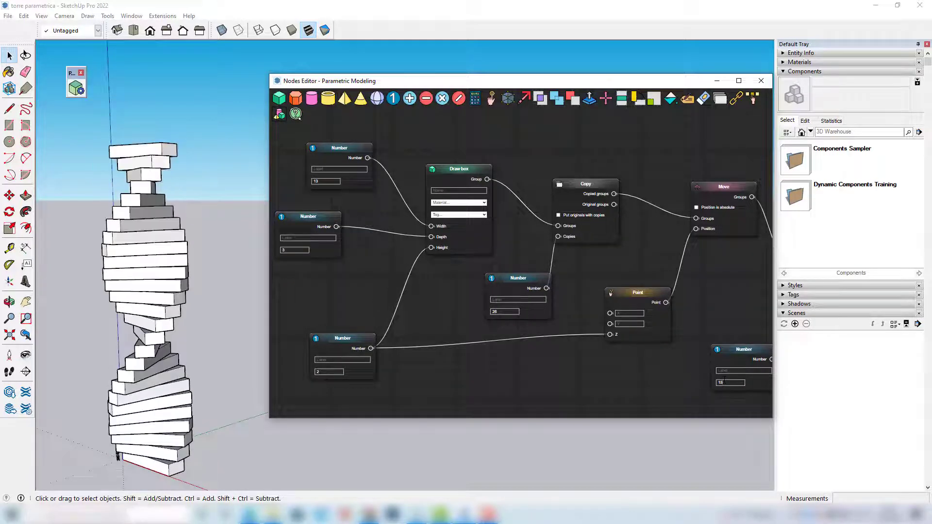
scroll(724, 379, "up", 4)
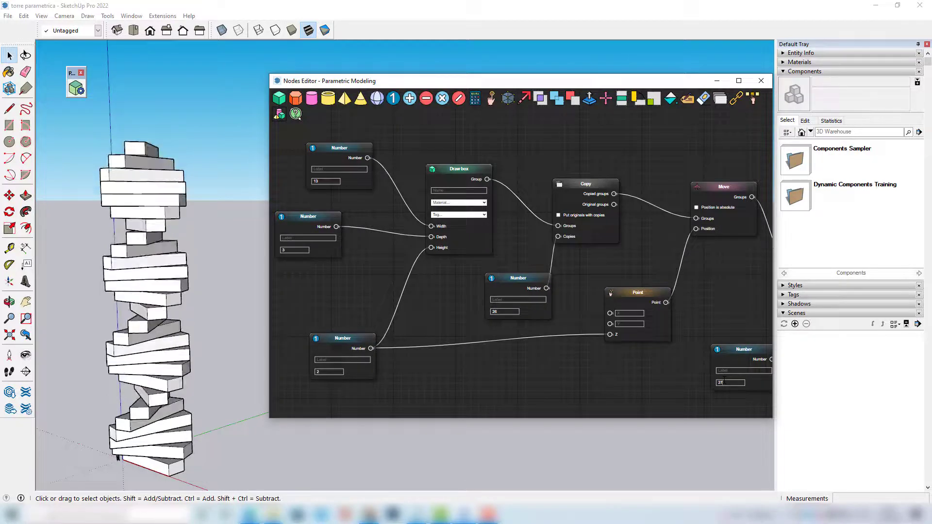
scroll(724, 379, "down", 10)
scroll(724, 378, "down", 5)
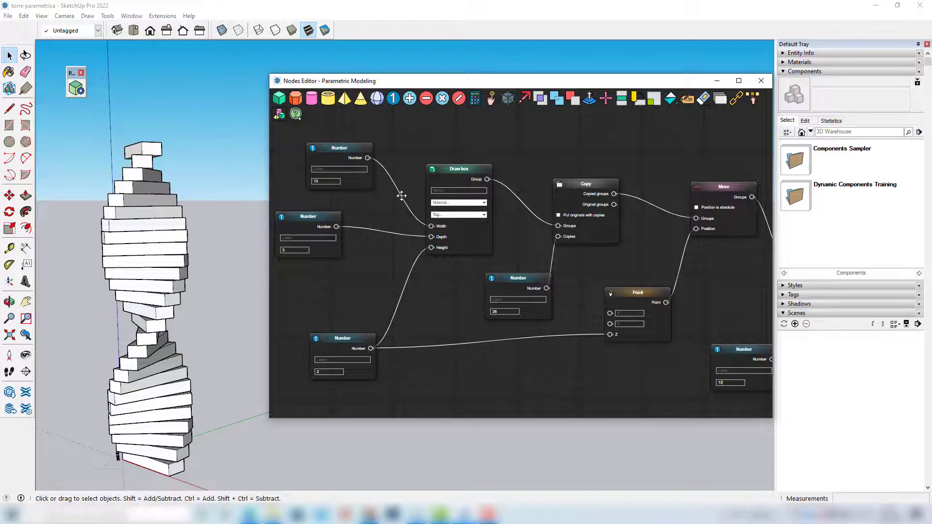
scroll(419, 193, "down", 2)
scroll(619, 236, "down", 1)
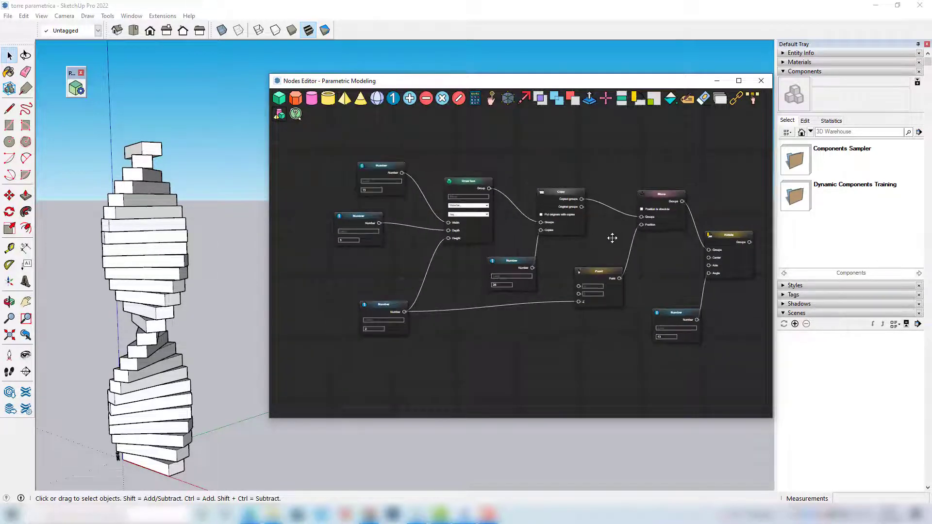
scroll(549, 250, "down", 1)
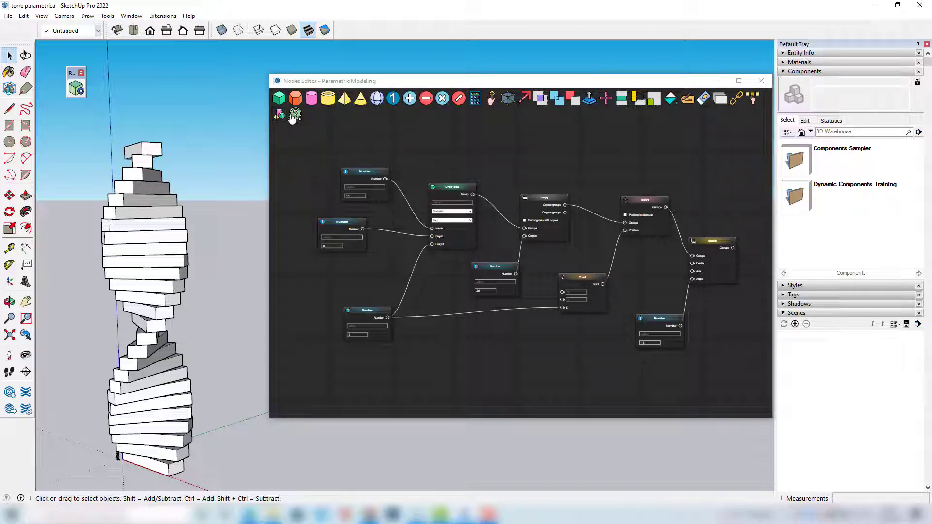
- Select parametric_modeling_v0.0.5 from the plugins Sketchup folder as the extension to install, then cancel and close the Extension Manager
left_click(163, 16)
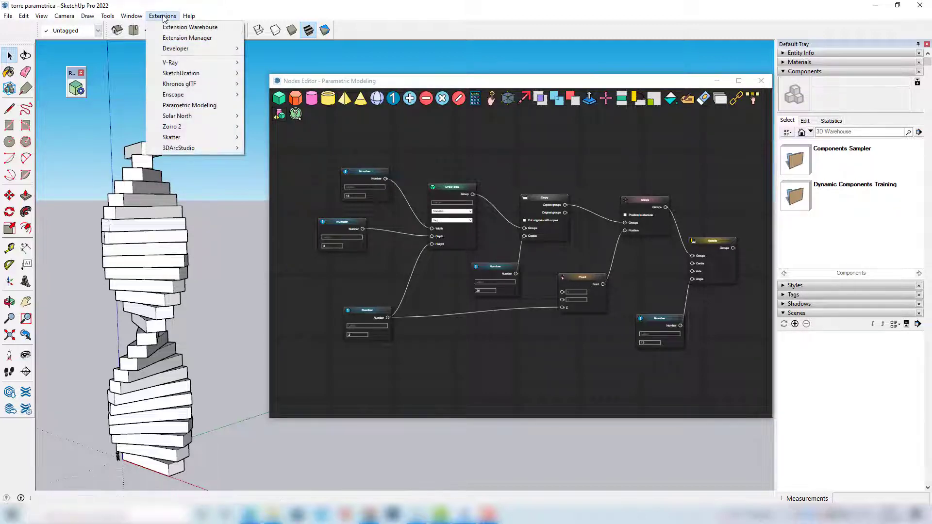
left_click(175, 38)
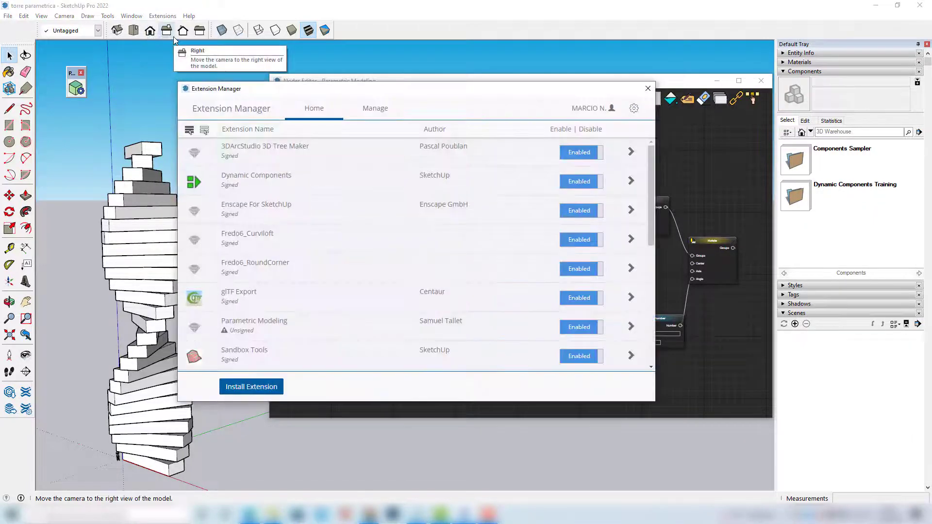
left_click(265, 386)
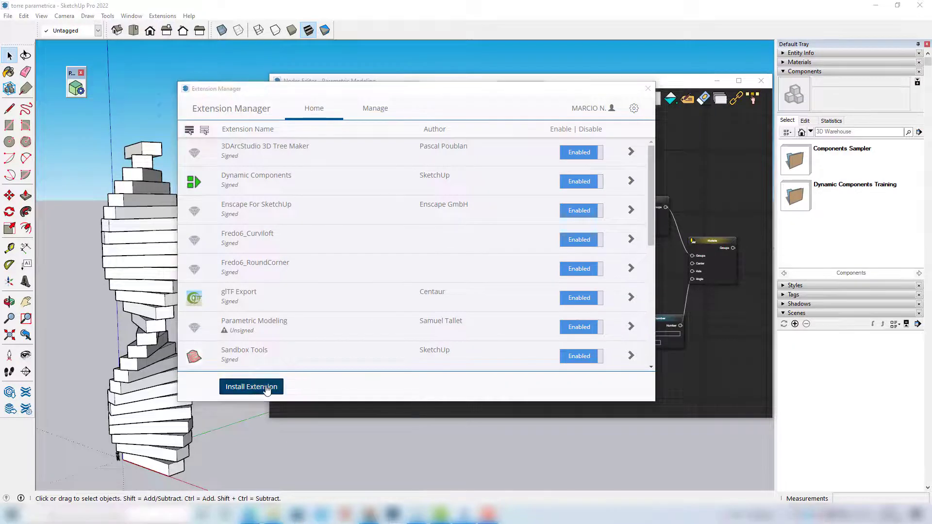
left_click(52, 168)
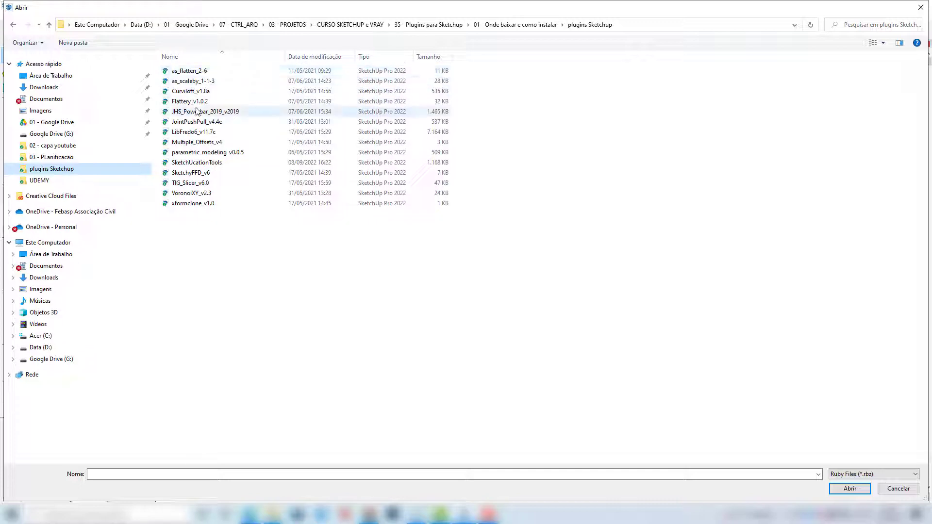
left_click(207, 153)
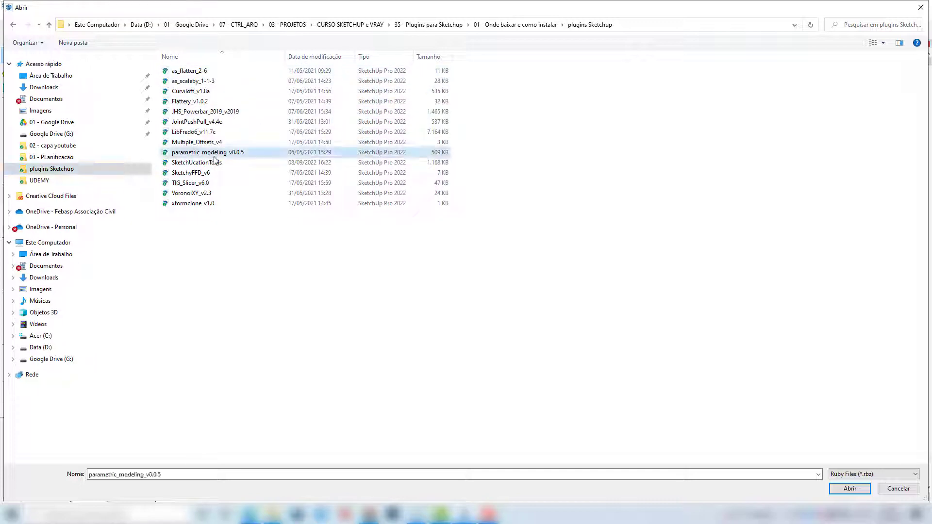
left_click(921, 7)
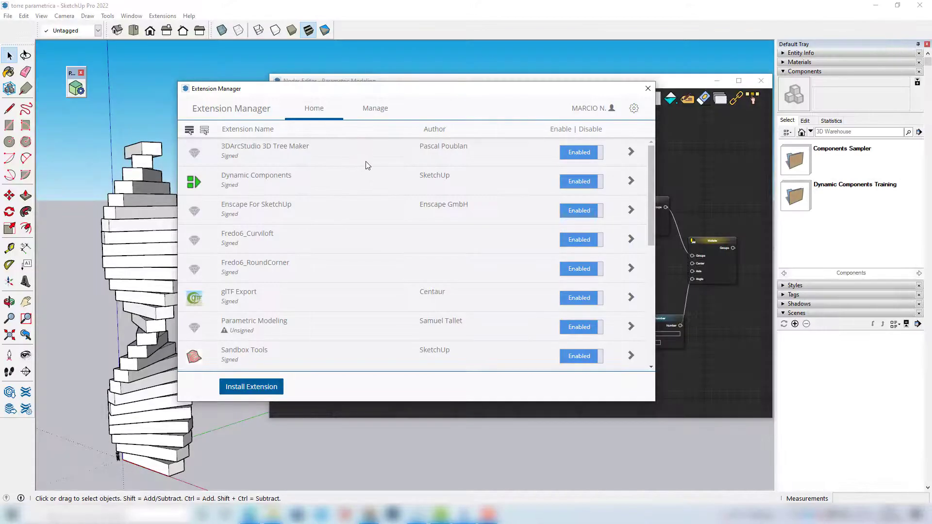
left_click(647, 89)
- Start a new empty model in place of the parametric tower file
left_click(7, 15)
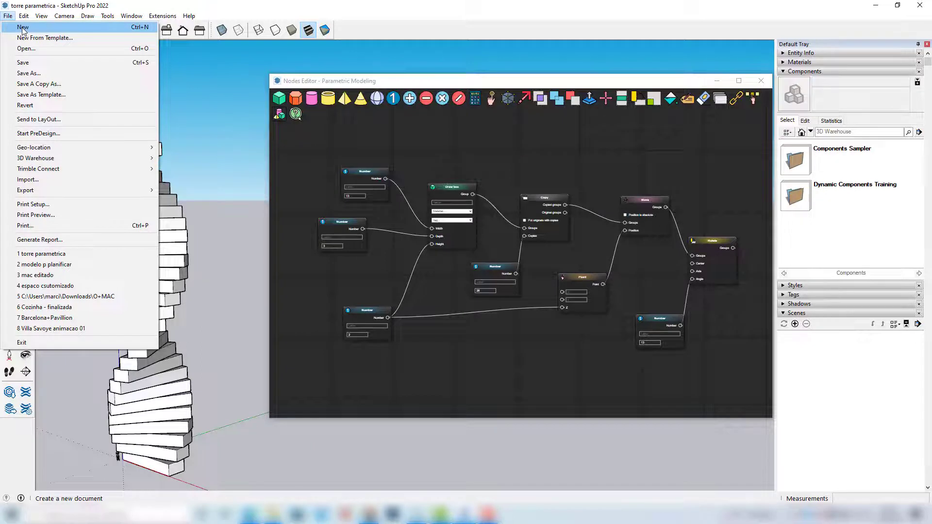
left_click(21, 28)
left_click(469, 277)
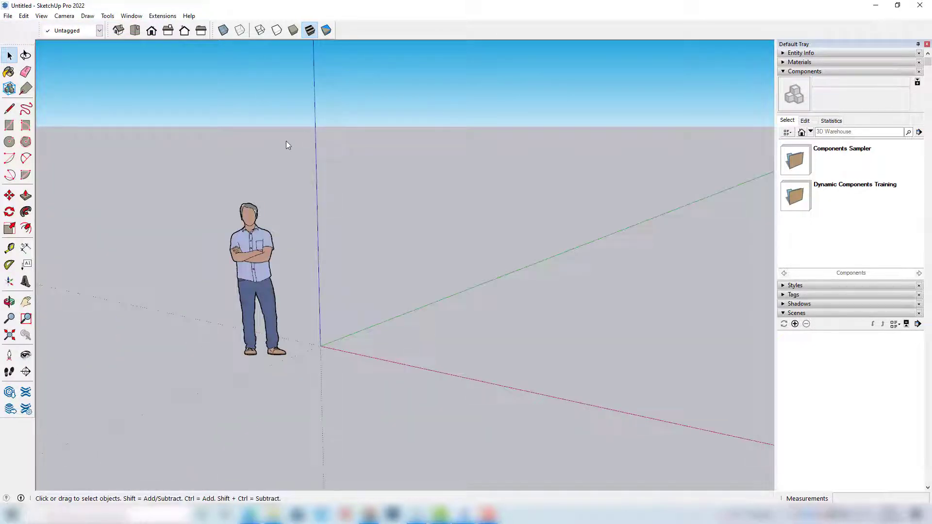
- Show the Parametric Modeling toolbar and open its Nodes Editor, placing the editor beside the model's origin
right_click(350, 30)
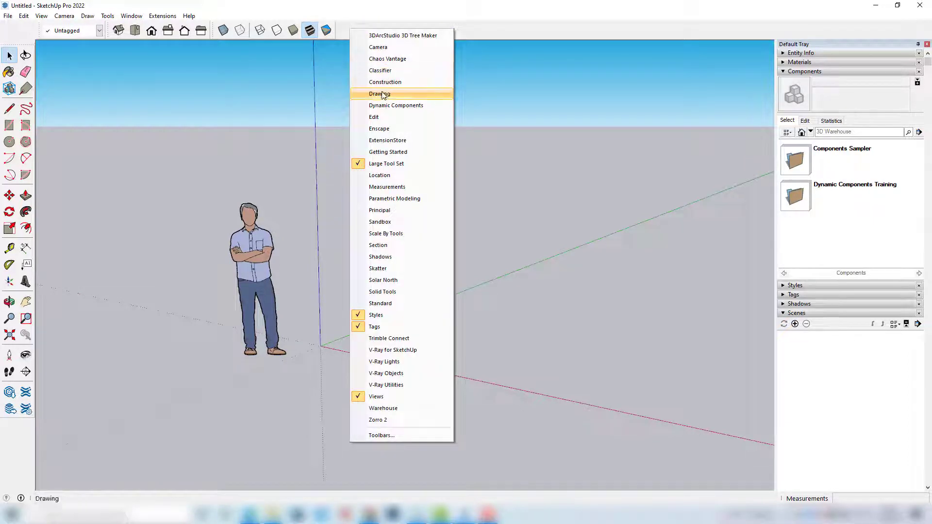
left_click(384, 198)
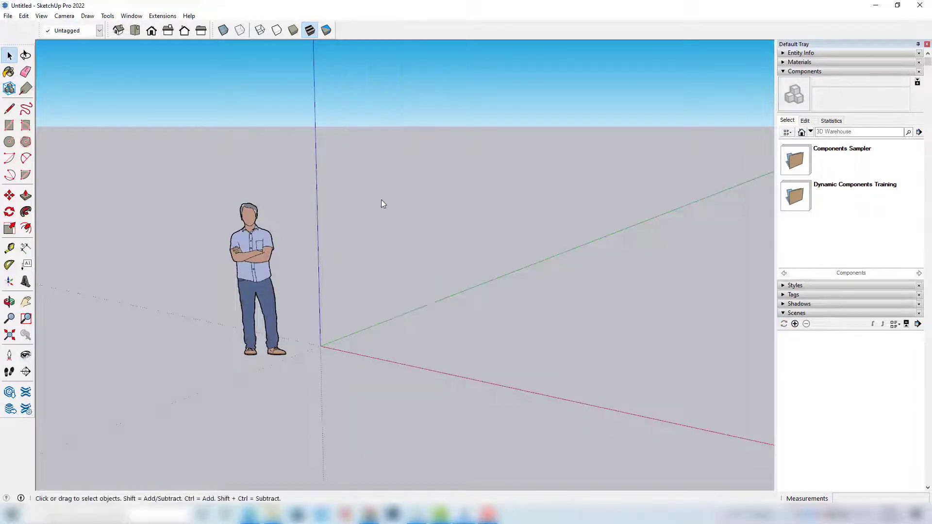
scroll(134, 249, "down", 1)
middle_click_drag(134, 249, 97, 175)
left_click(76, 89)
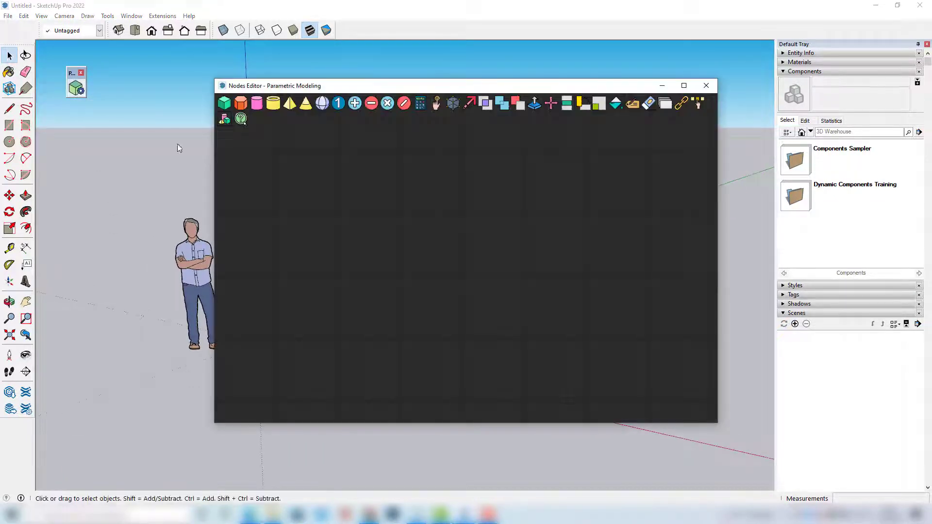
left_click_drag(435, 91, 486, 80)
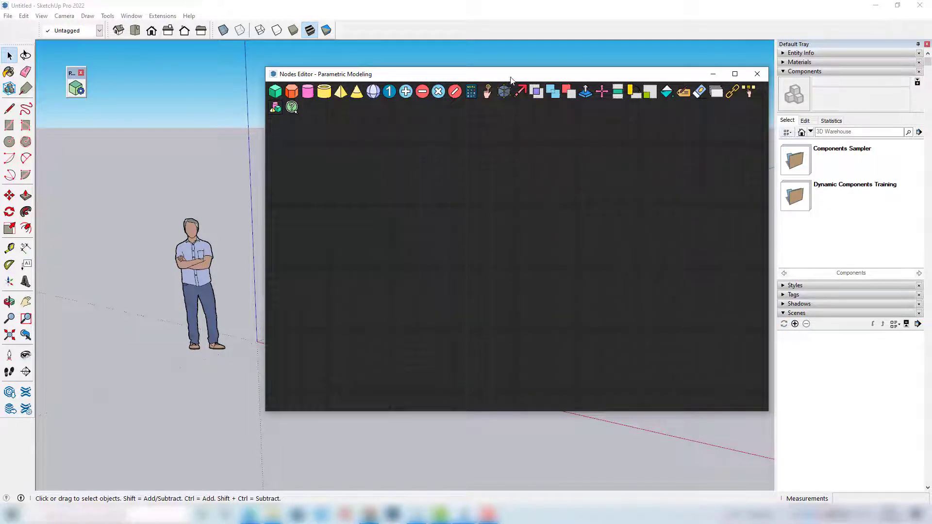
left_click_drag(510, 79, 541, 77)
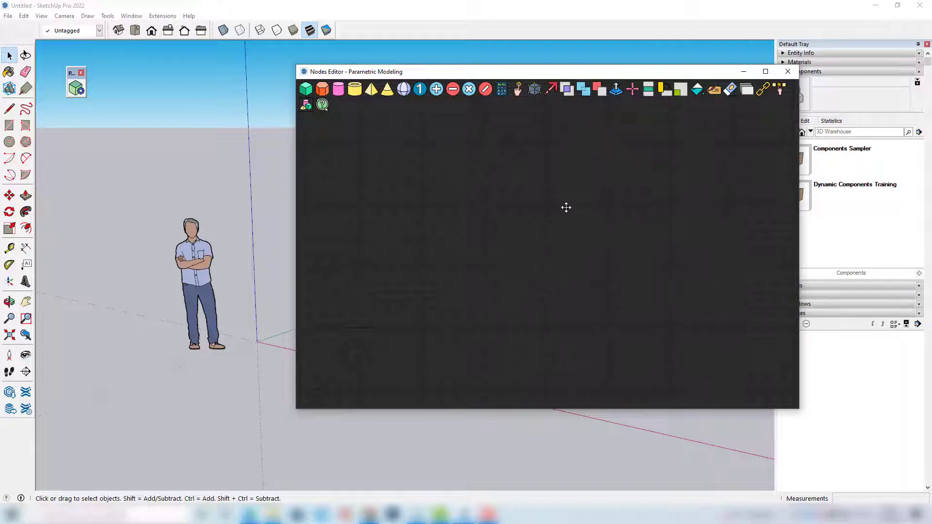
middle_click_drag(229, 297, 127, 307, "shift")
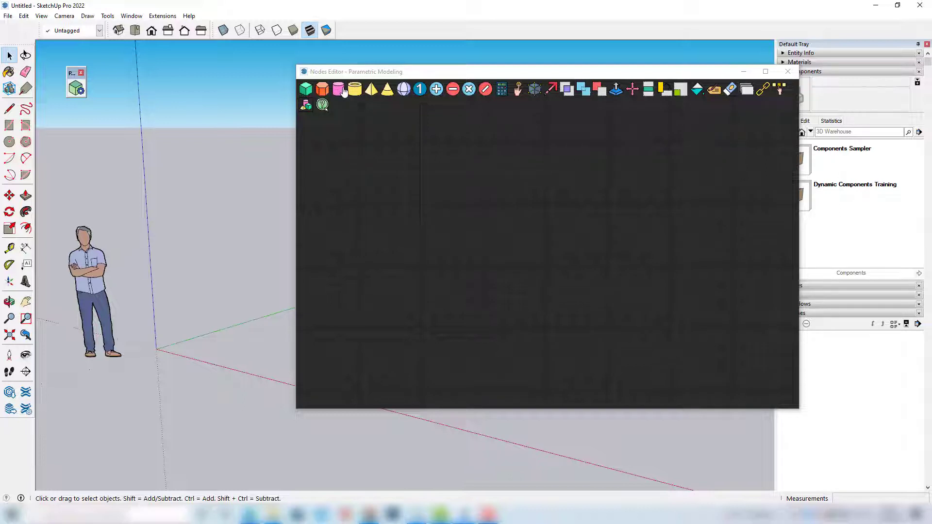
- Add a Draw box node and set its width to 4, depth to 3 and height to 2
left_click(308, 92)
left_click_drag(433, 212, 452, 189)
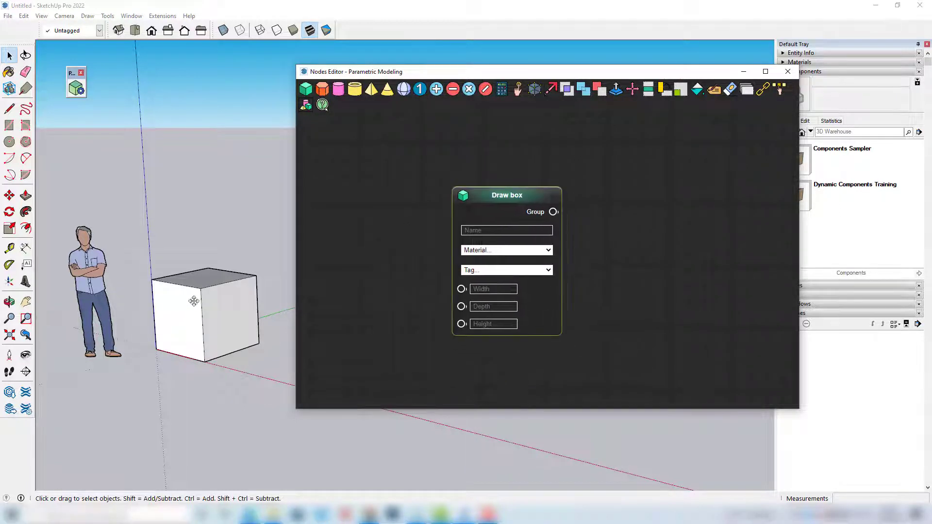
left_click(481, 289)
type("4")
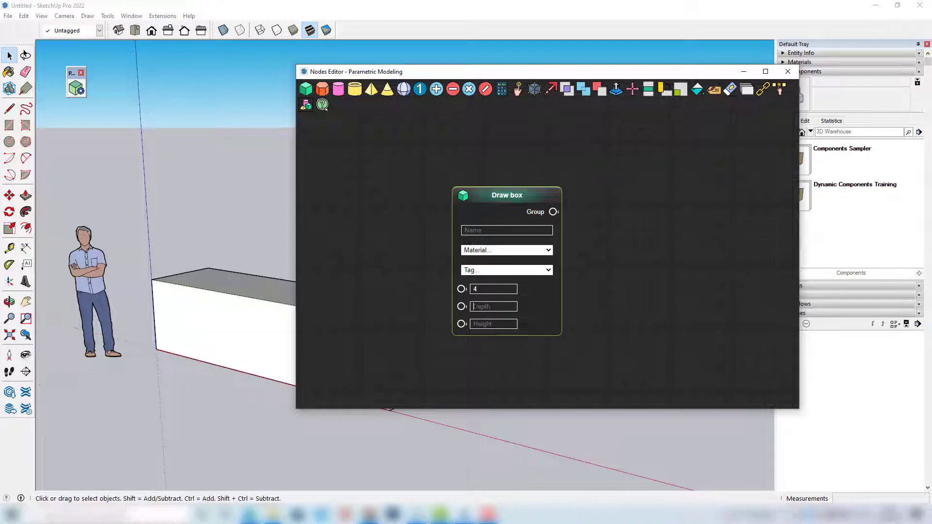
left_click(485, 307)
type("3")
type("2")
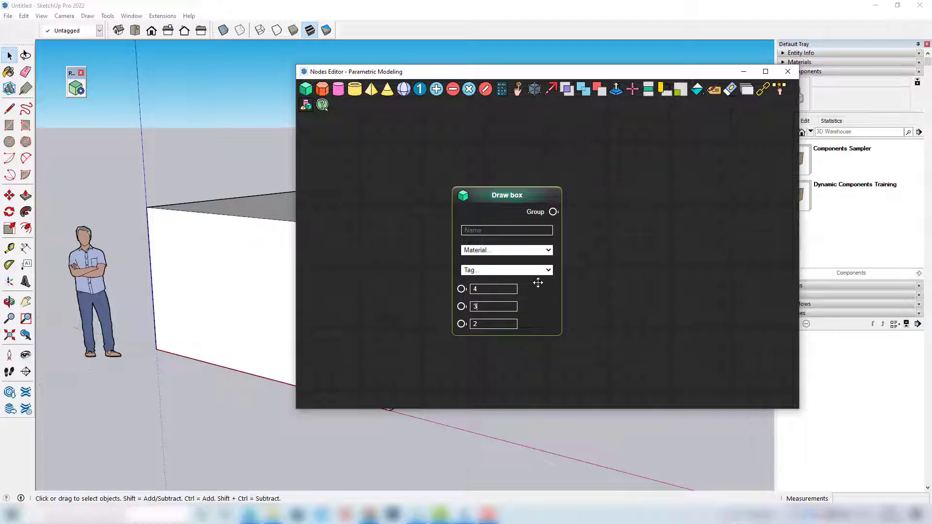
left_click_drag(522, 197, 542, 182)
scroll(159, 257, "down", 5)
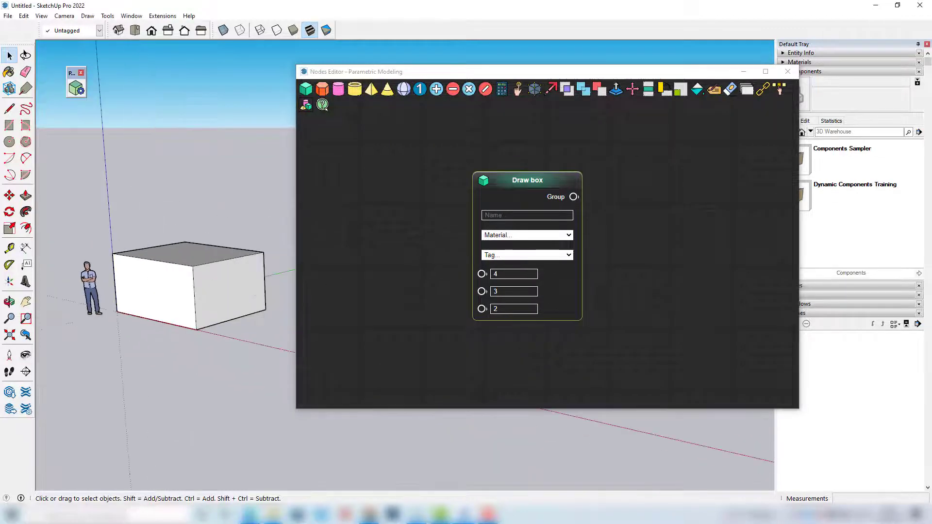
- Set the Draw box node's width to 7, depth to 6 and height to 1
left_click(480, 275)
type("7")
left_click(481, 292)
type("6")
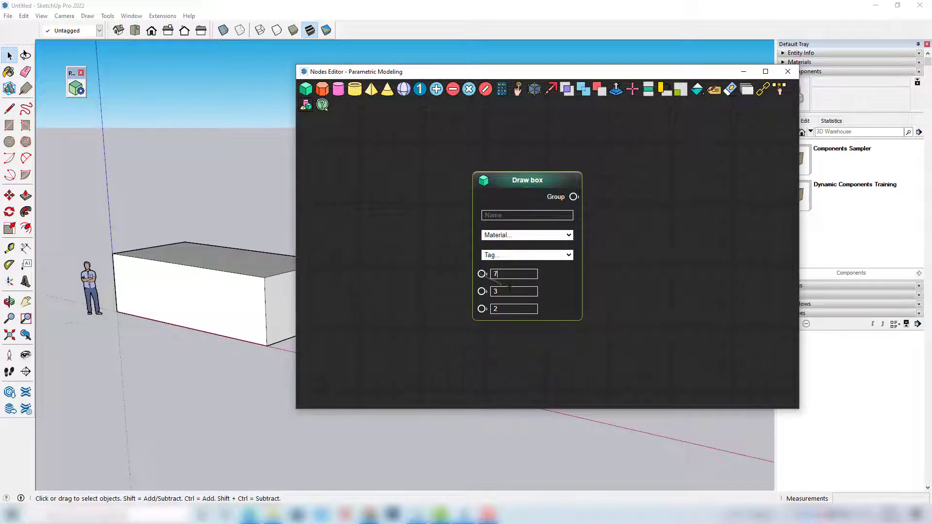
left_click(482, 309)
type("1")
- Move the Nodes Editor clear of the flat box and remove the Draw box node
middle_click_drag(244, 284, 162, 296)
left_click_drag(408, 73, 445, 75)
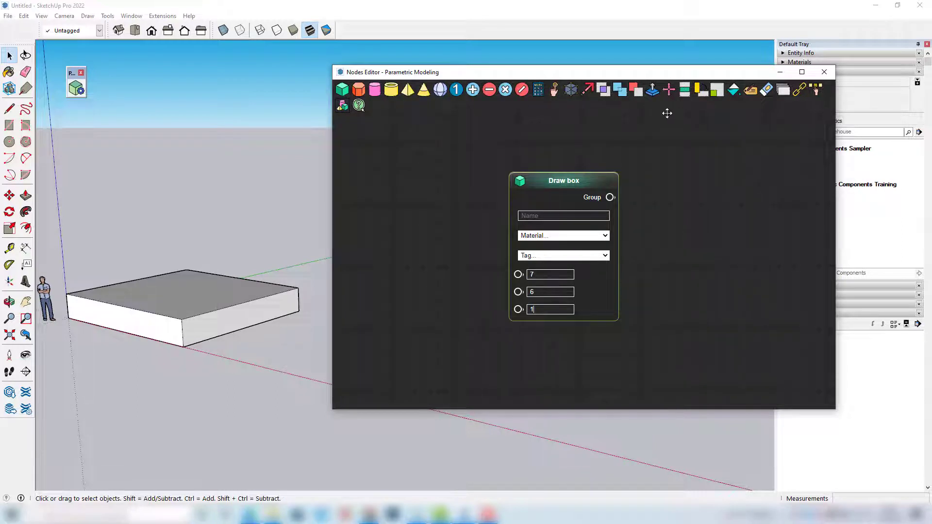
left_click_drag(595, 178, 550, 185)
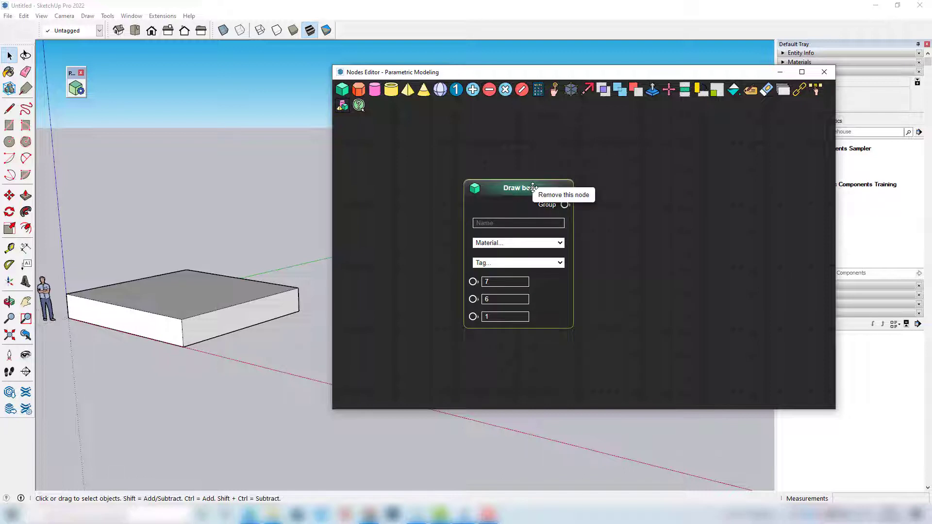
left_click(550, 200)
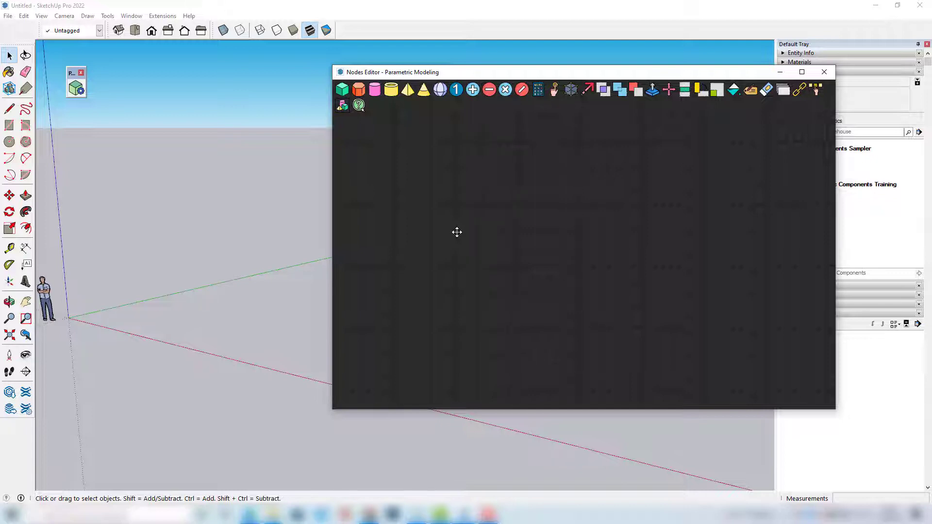
- Add a fresh Draw box node and place it near the centre of the node canvas
left_click(341, 91)
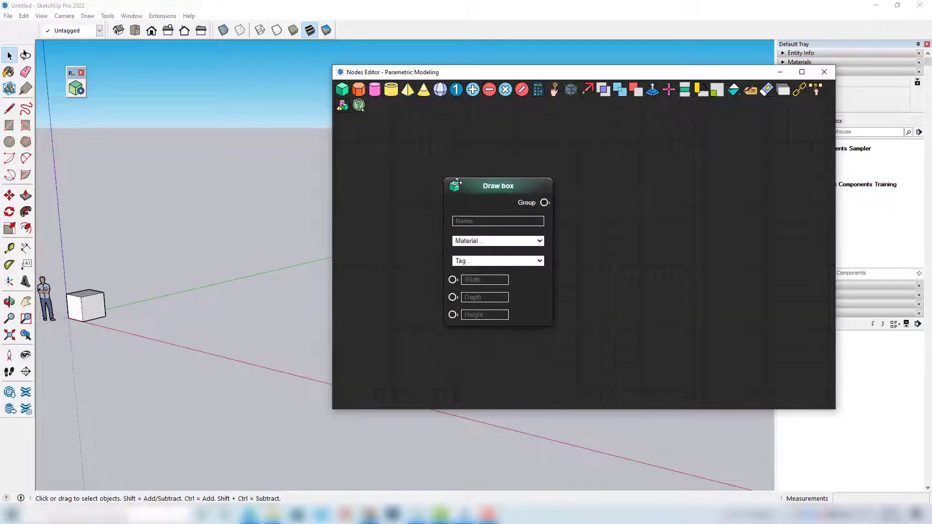
mouse_move(449, 173)
left_mouse_down()
mouse_move(519, 194)
mouse_move(524, 178)
left_mouse_up()
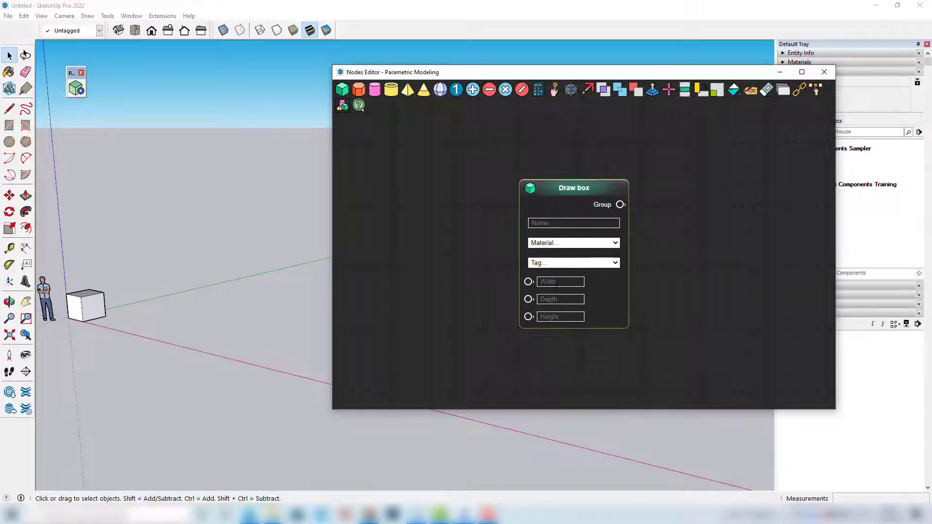
scroll(548, 281, "up", 2)
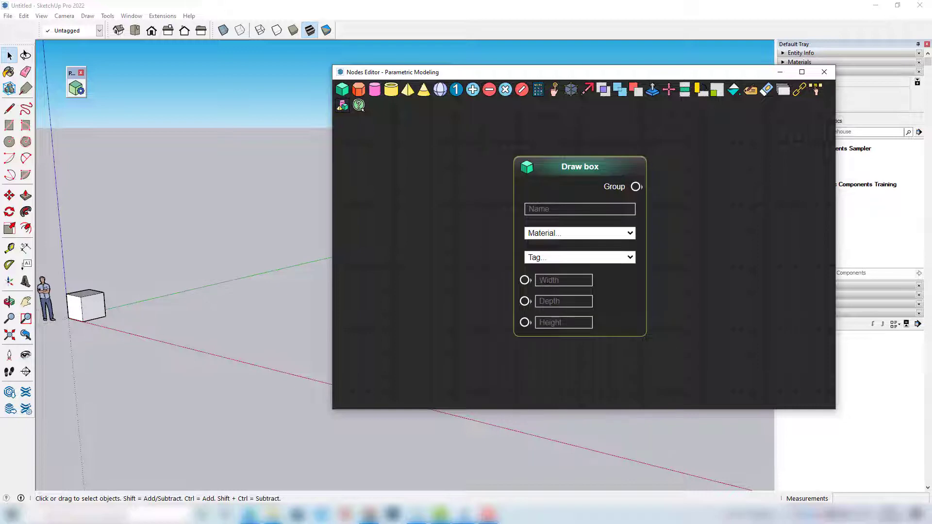
- Add a Number node beside the Draw box node, connect it to Width and set its value to 5
mouse_move(441, 103)
left_mouse_down()
mouse_move(388, 182)
mouse_move(476, 107)
mouse_move(360, 208)
left_mouse_up()
left_click(456, 91)
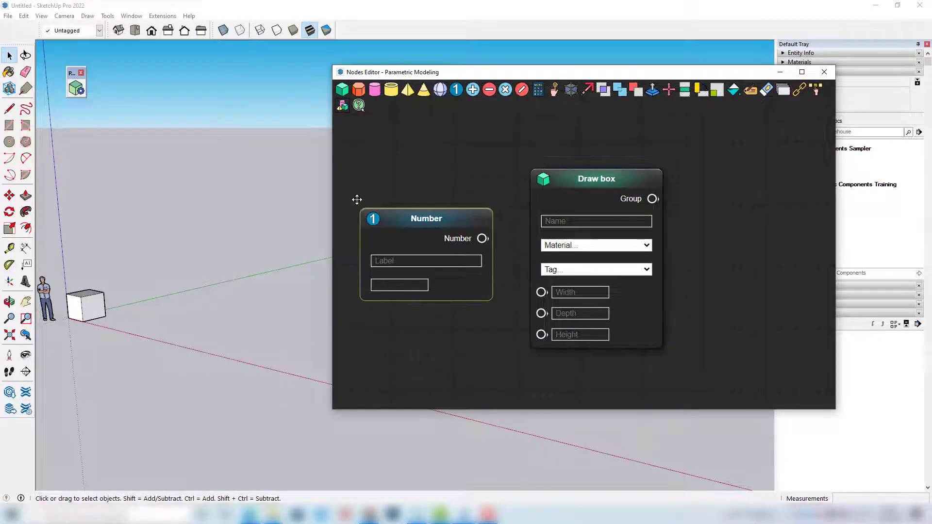
scroll(349, 195, "down", 2)
mouse_move(523, 179)
left_mouse_down()
mouse_move(532, 139)
mouse_move(572, 141)
left_mouse_up()
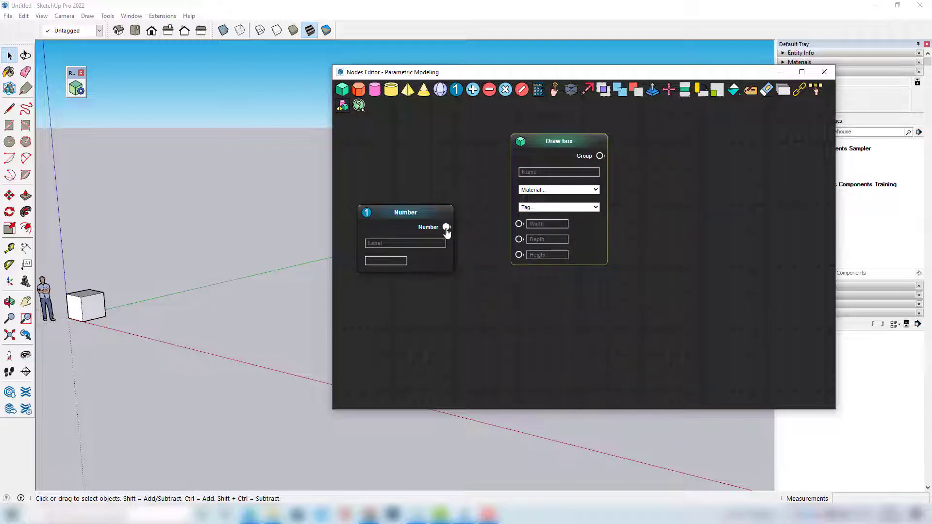
left_click_drag(446, 226, 518, 224)
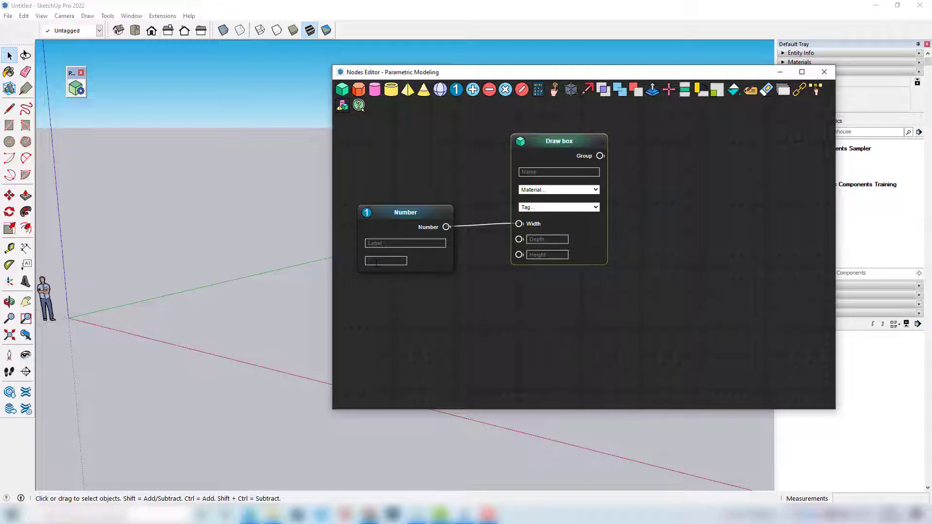
type("5")
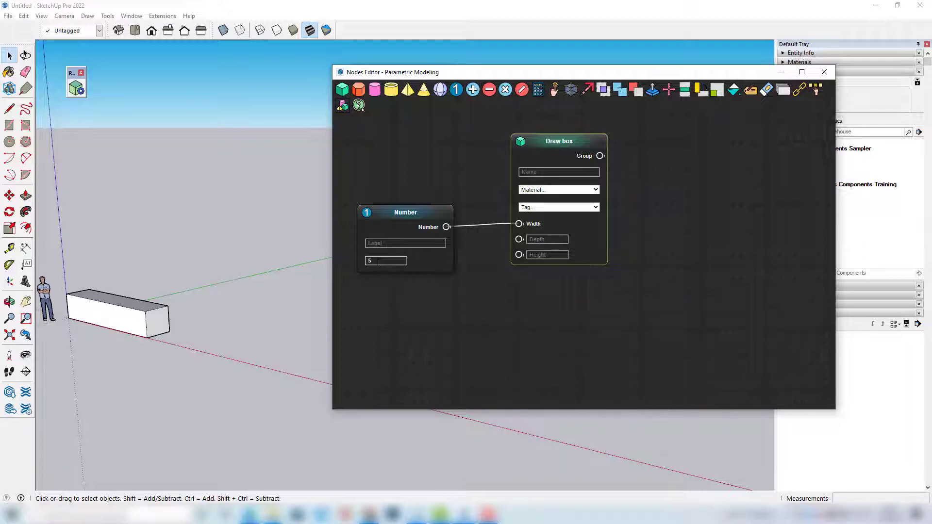
- Add a second Number node below the first and connect it to the Draw box node's Depth input
scroll(112, 313, "up", 2)
middle_click_drag(129, 336, 162, 310, "shift")
left_click_drag(377, 218, 381, 169)
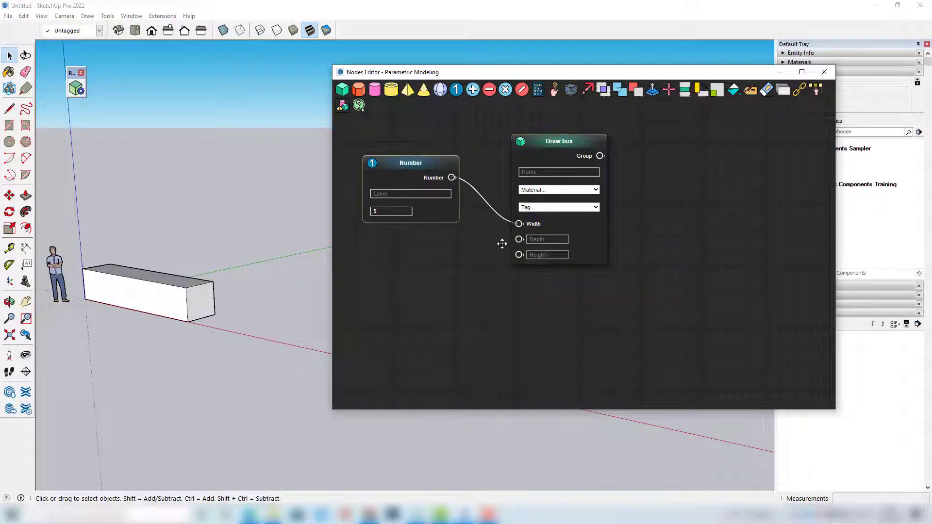
left_click_drag(456, 89, 372, 273)
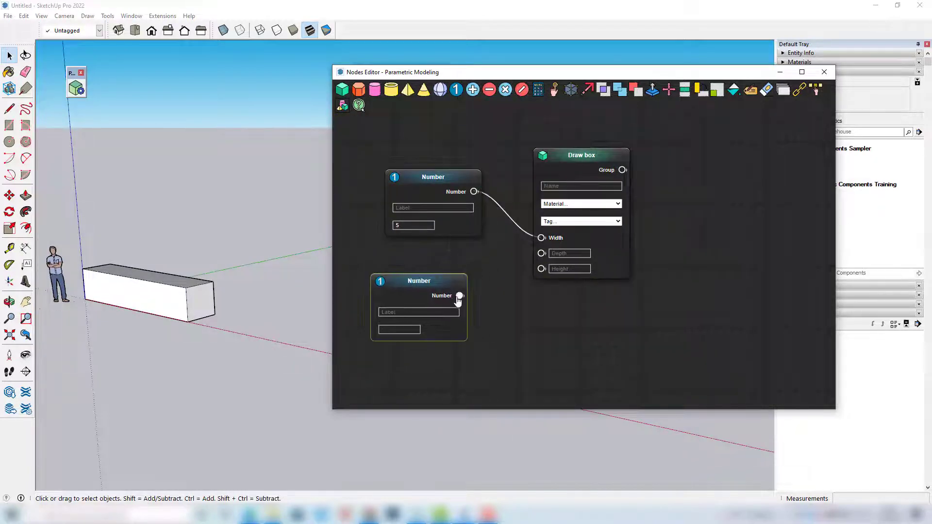
left_click_drag(460, 296, 541, 253)
left_click_drag(434, 282, 420, 262)
- Add a third Number node connected to the Draw box node's Height input and space the nodes out
mouse_move(456, 89)
left_mouse_down()
mouse_move(467, 194)
mouse_move(426, 354)
left_mouse_up()
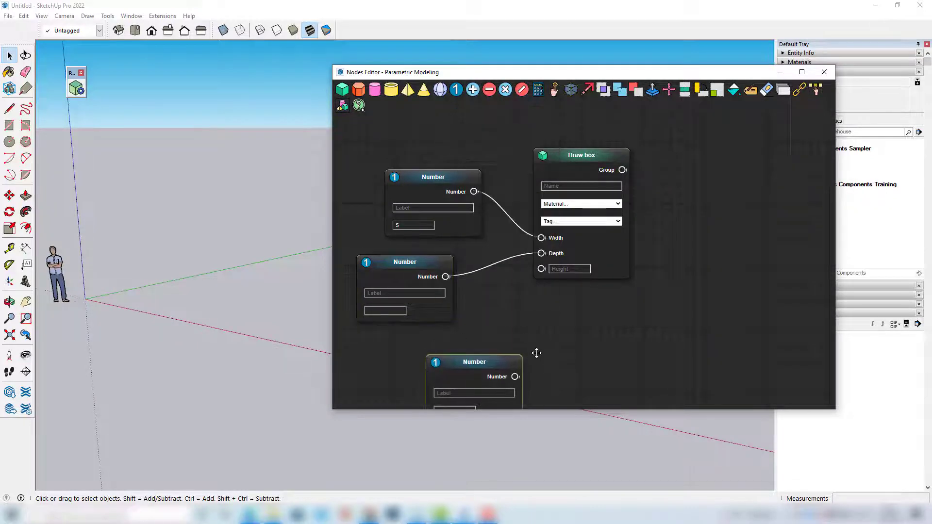
left_click_drag(514, 376, 541, 270)
mouse_move(570, 162)
left_mouse_down()
mouse_move(601, 172)
mouse_move(594, 161)
left_mouse_up()
left_click_drag(458, 175, 451, 162)
left_click_drag(420, 263, 415, 249)
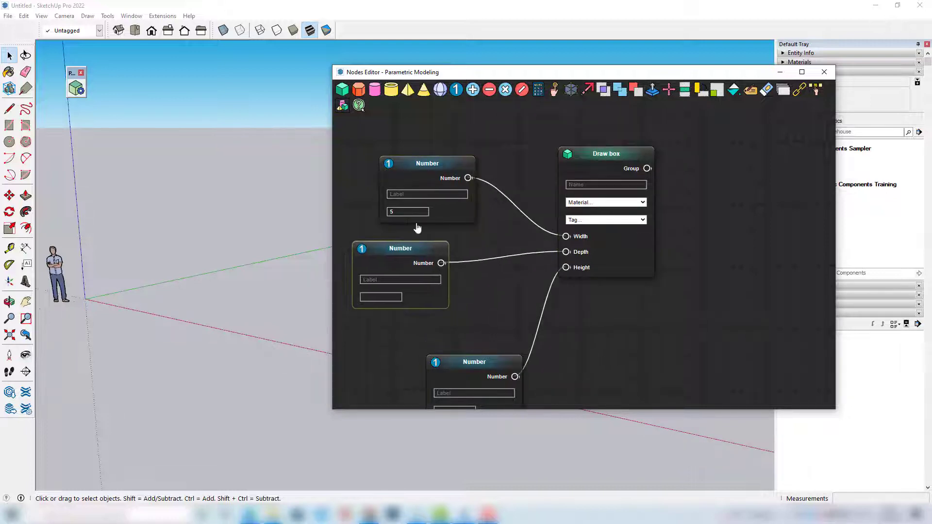
left_click_drag(476, 362, 459, 338)
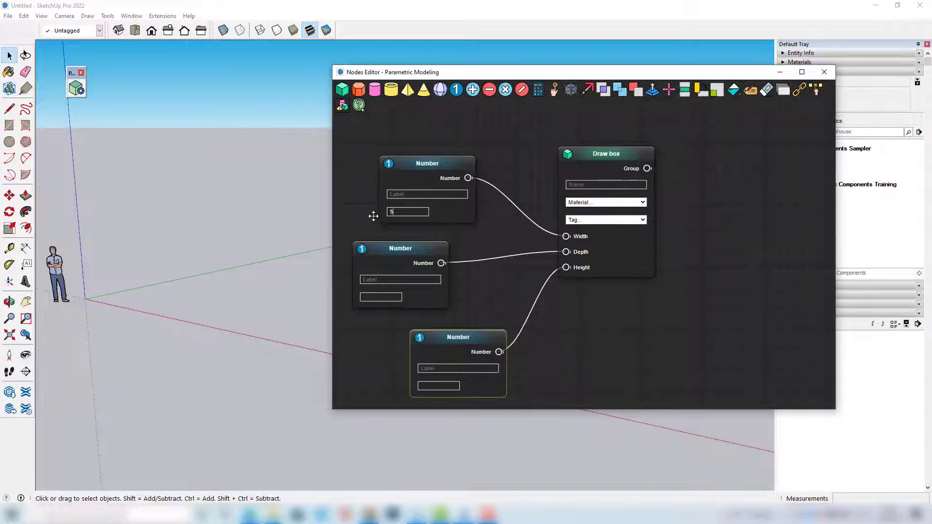
- Set the Number nodes to 13 for width, 3 for depth and 4 for height
type("13")
left_click(382, 297)
type("3")
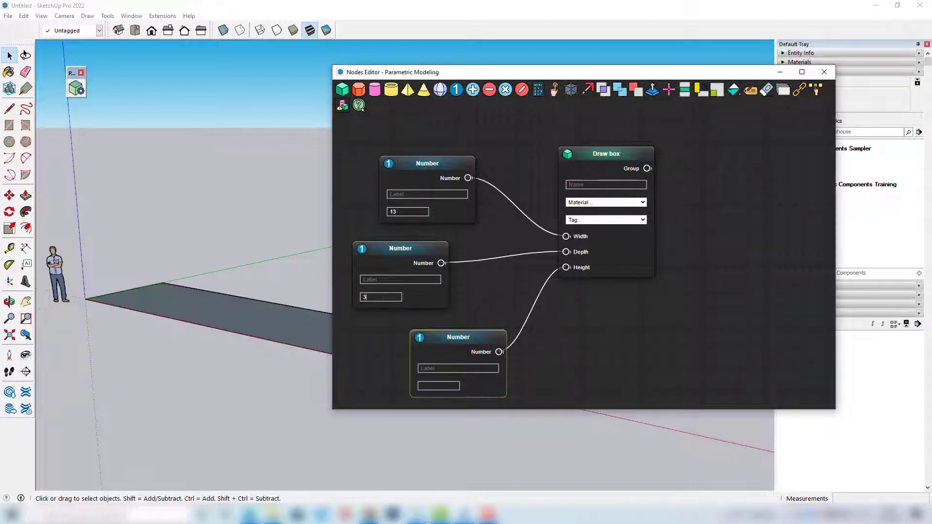
type("4")
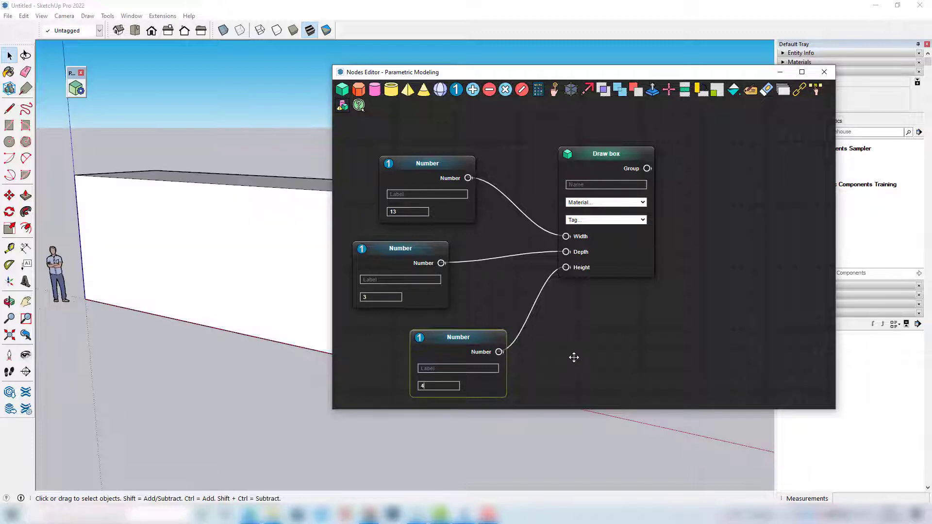
scroll(231, 291, "down", 3)
middle_click(230, 293)
middle_click_drag(231, 294, 139, 320)
middle_click_drag(160, 280, 139, 256)
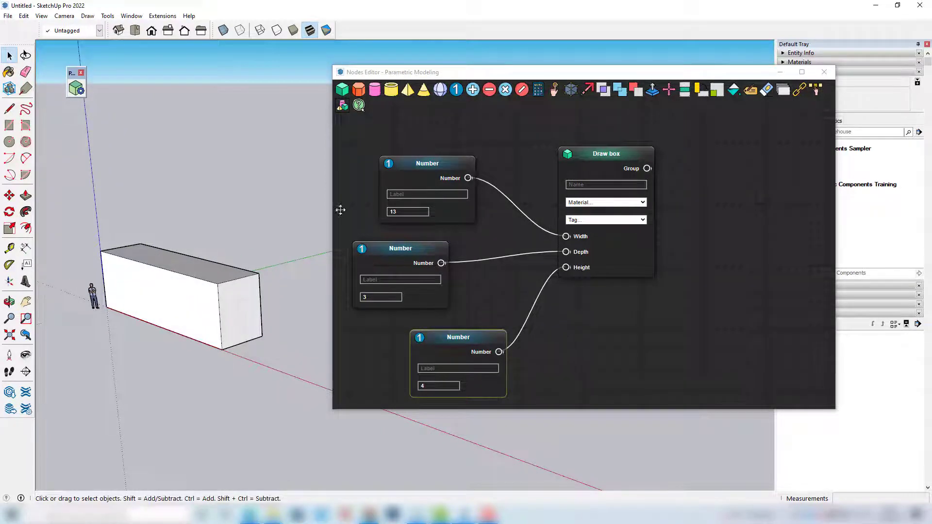
- Try other values in the depth and width Number nodes, then return them to 3 and 13
left_click(386, 296)
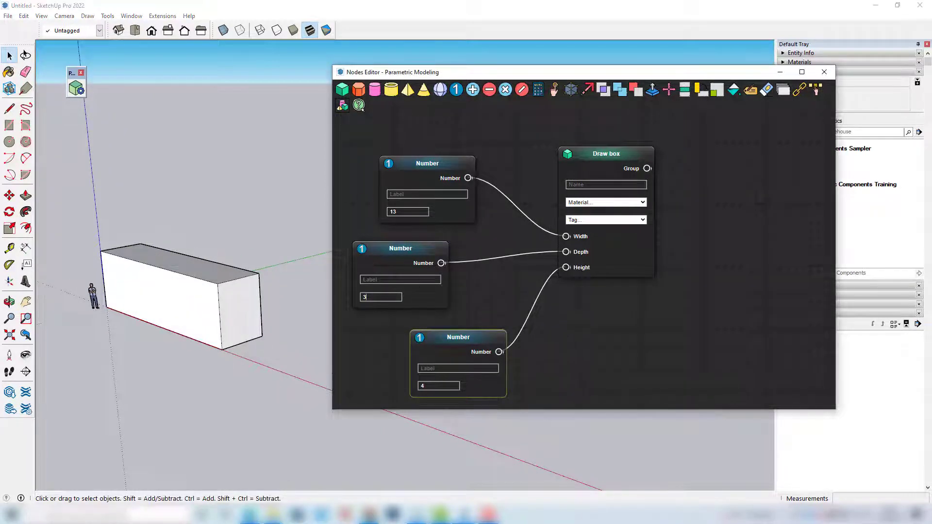
key("BackSpace")
type("4")
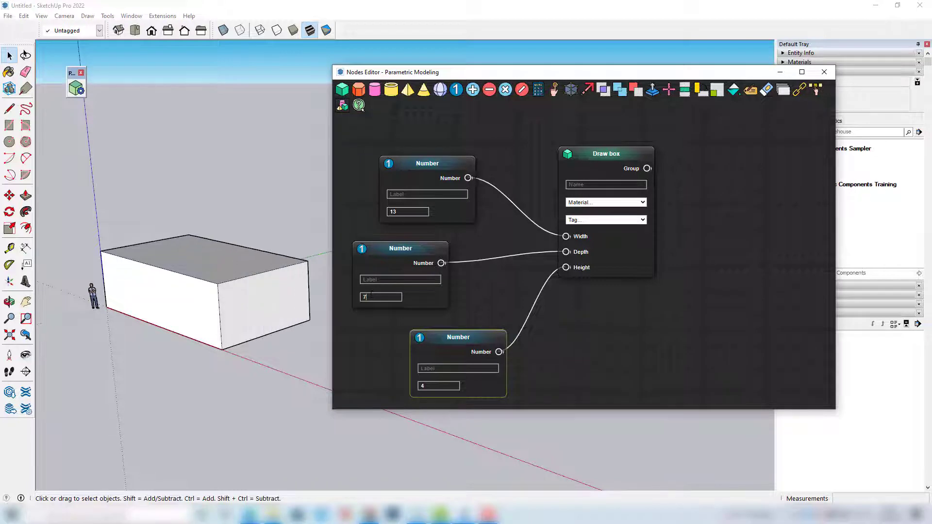
key("Down")
left_click(406, 210)
key("Up")
key("Up")
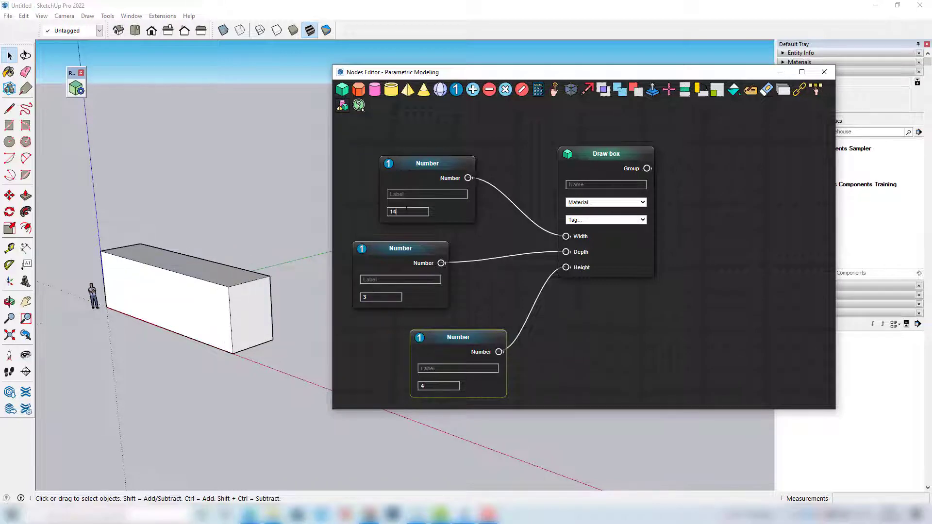
key("Down")
key("Down")
key("Down")
key("Up")
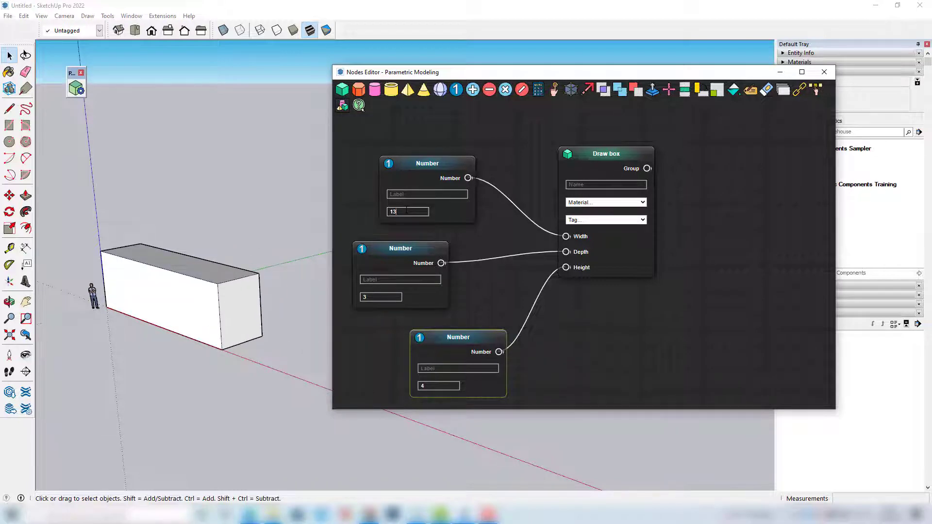
- Add a Copy node beyond the Draw box node and connect the box's Group output to its Groups input
scroll(428, 206, "down", 3)
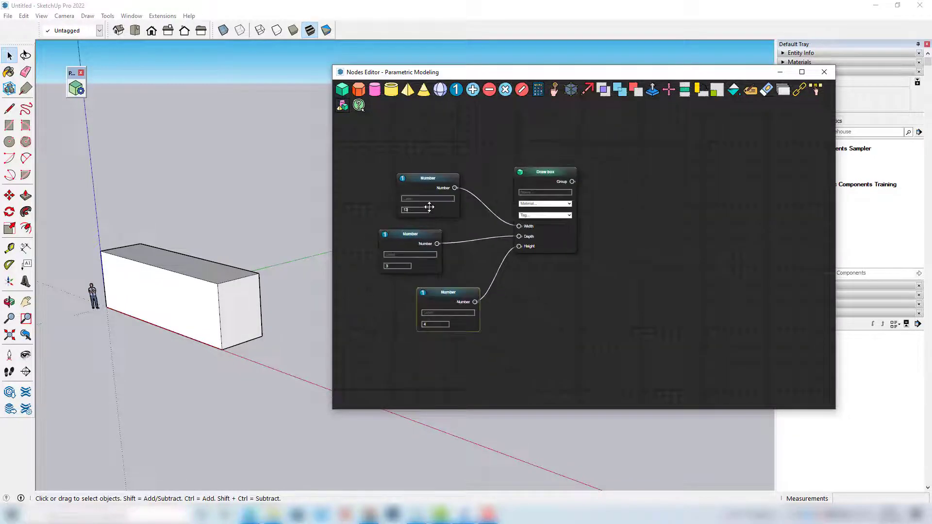
scroll(479, 190, "up", 1)
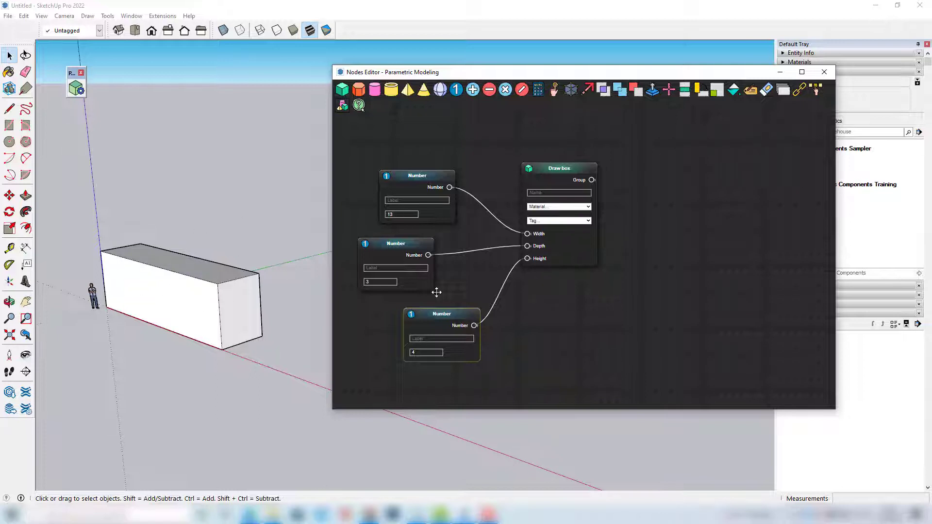
scroll(436, 292, "down", 1)
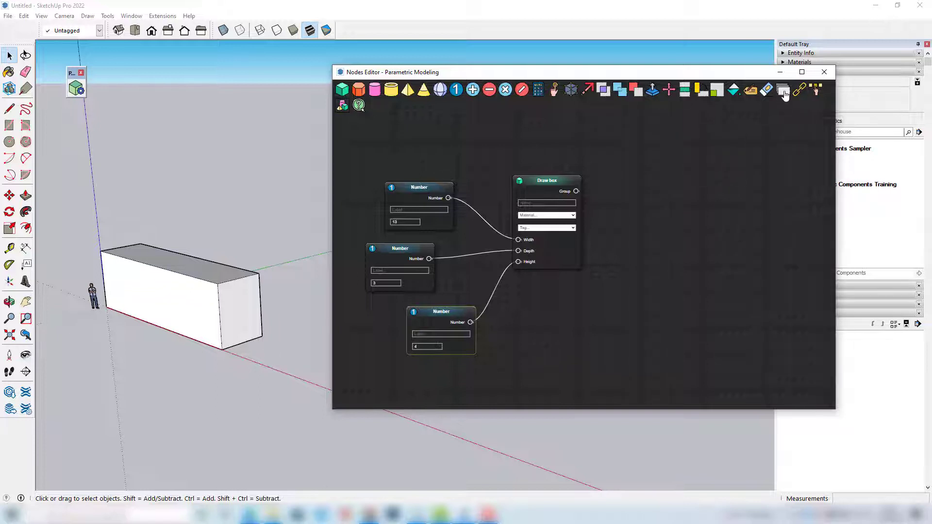
left_click(784, 95)
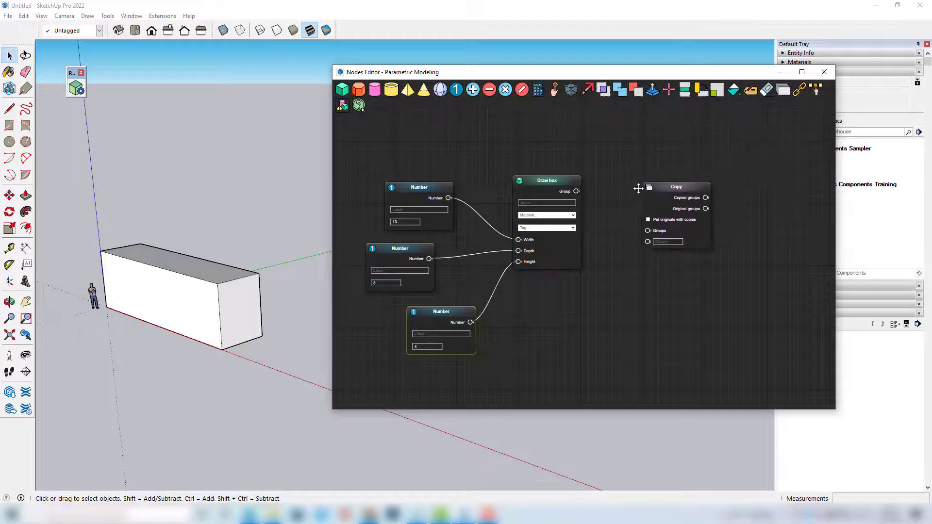
left_click(638, 188)
scroll(638, 213, "up", 2)
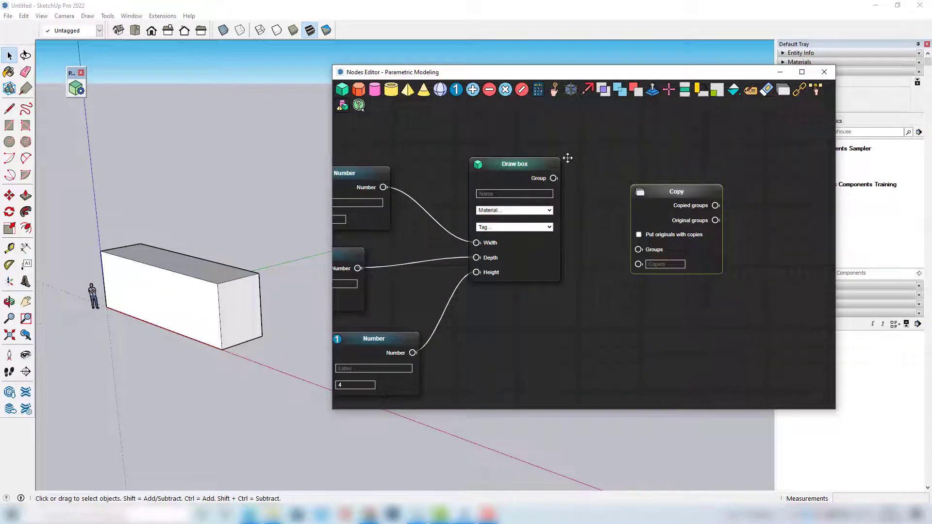
scroll(590, 177, "down", 1)
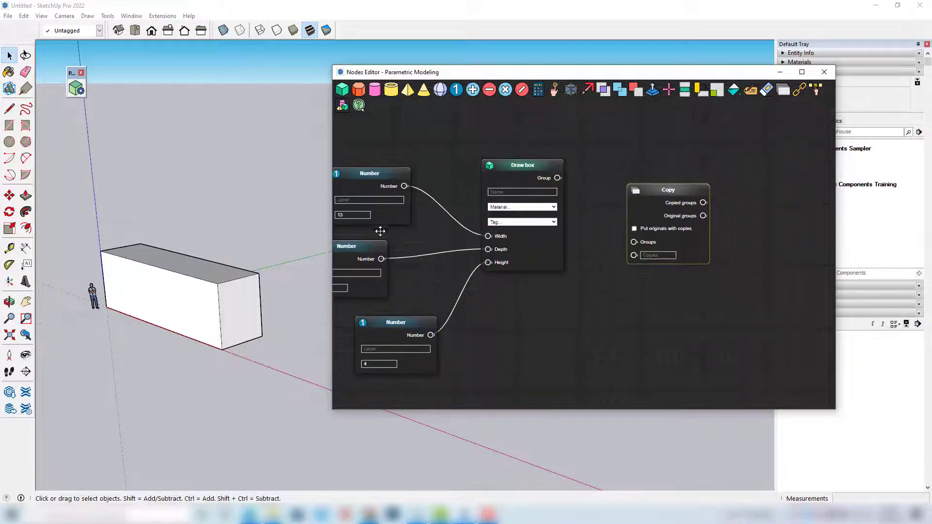
scroll(721, 215, "up", 1)
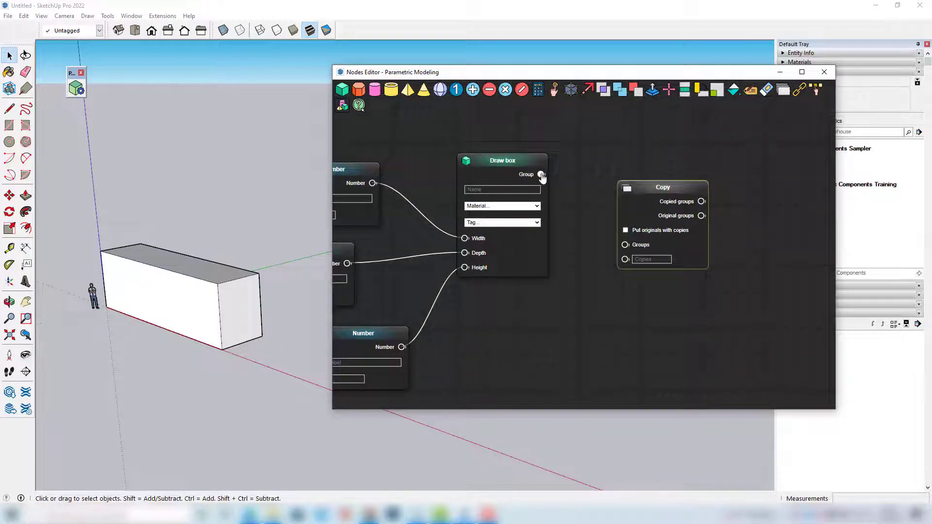
left_click_drag(541, 174, 624, 245)
- Add a Number node below the Copy node, connect it to Copies and set it to 5
scroll(610, 179, "down", 2)
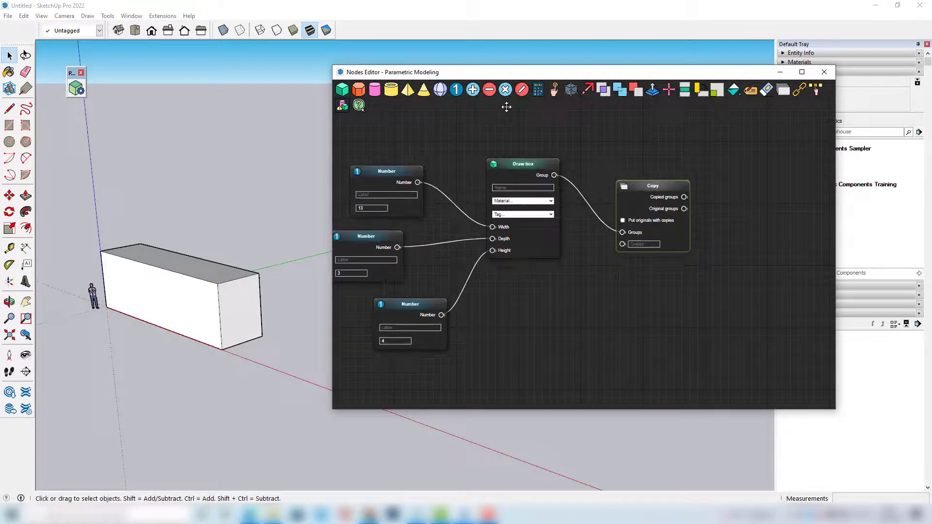
left_click(457, 91)
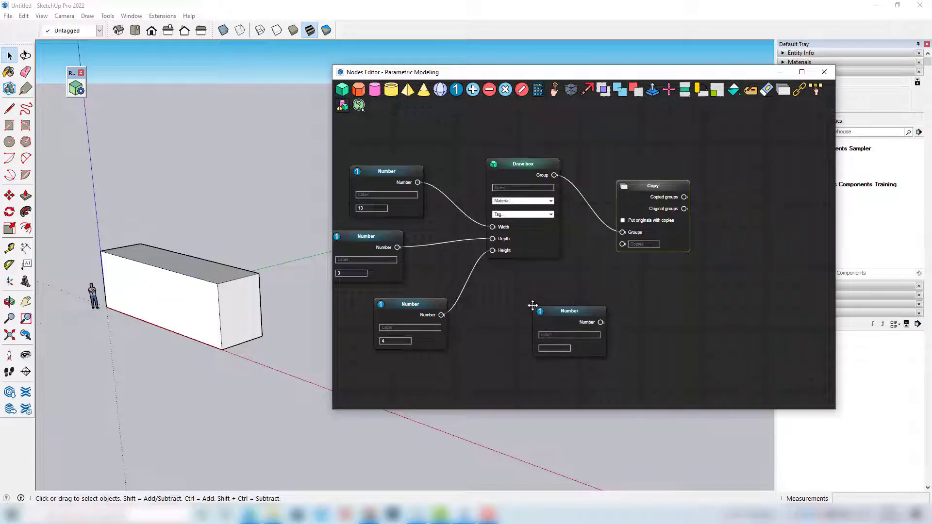
left_click(530, 305)
scroll(621, 312, "up", 3)
left_click_drag(588, 327, 618, 222)
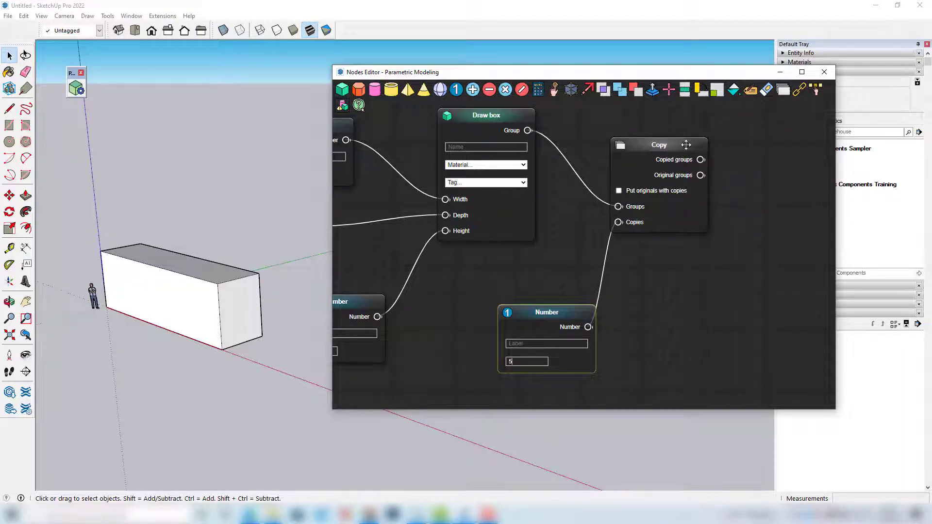
- Make two manual copies of the box in the model with the Move tool, then undo both
scroll(639, 257, "down", 2)
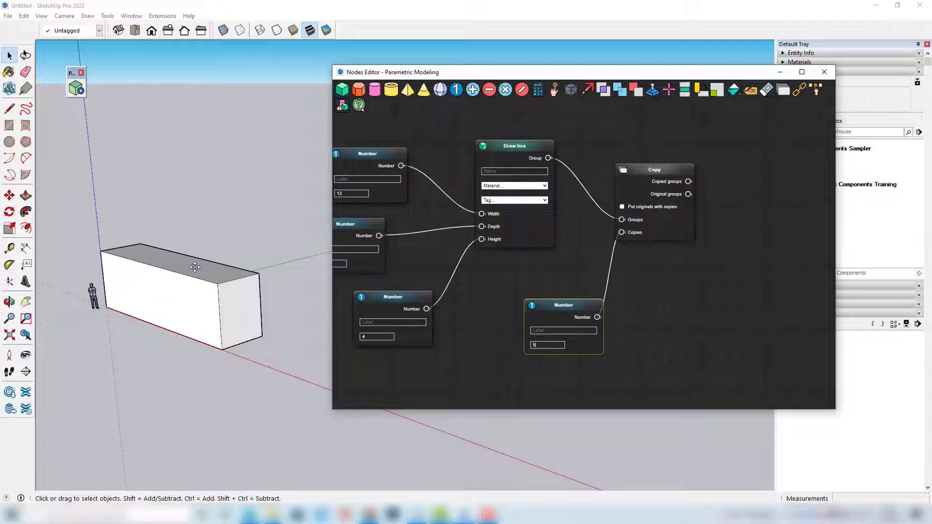
left_click(183, 295)
key("m")
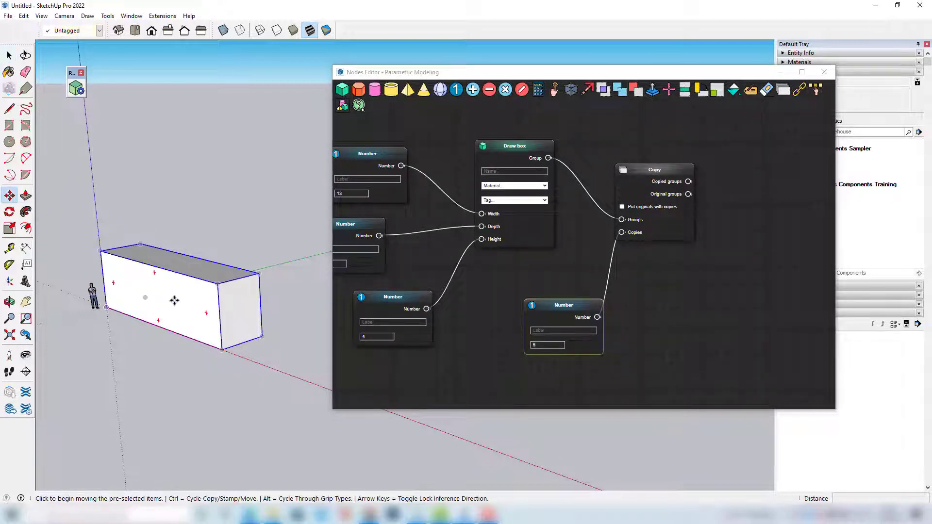
left_click(174, 300)
key("ctrl")
left_click(237, 245)
key("space")
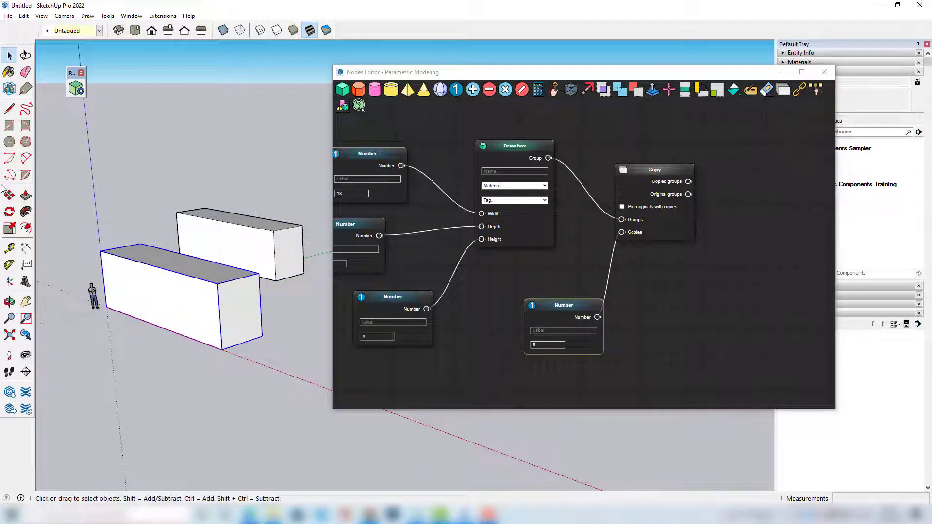
key("m")
left_click(176, 266)
key("ctrl")
left_click(215, 181)
key("space")
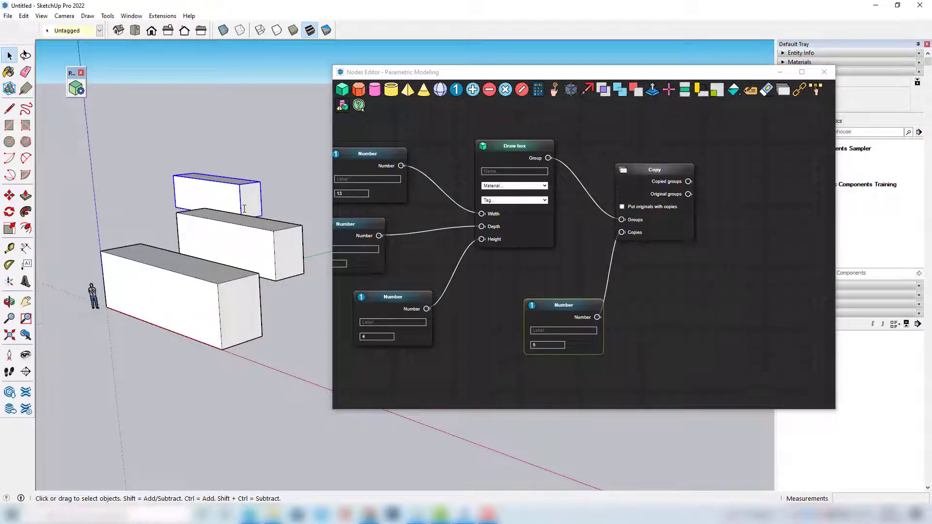
key("ctrl+z")
key("ctrl+z")
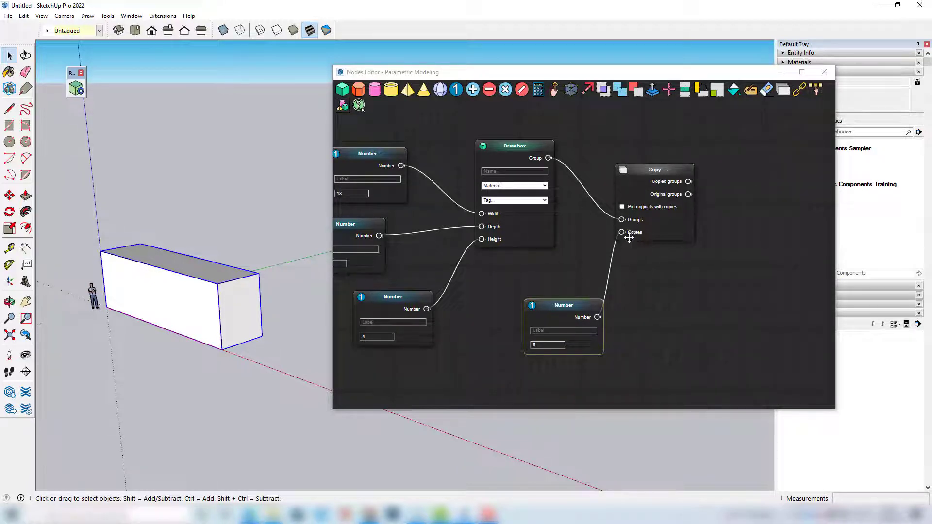
- Add a Move node after the Copy node and connect Copied groups to its Groups input, shifting the Nodes Editor aside
scroll(627, 245, "down", 2)
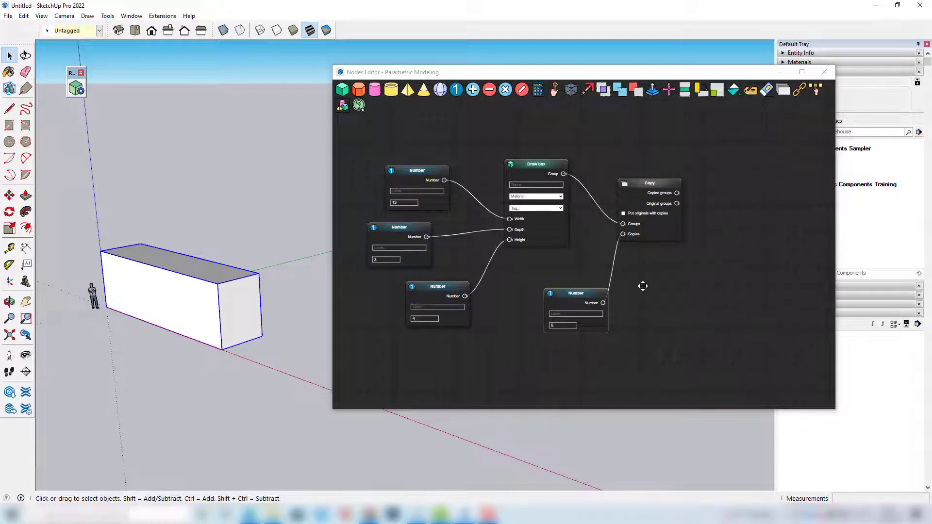
left_click(670, 90)
left_click_drag(703, 123, 739, 169)
left_click_drag(681, 76, 623, 95)
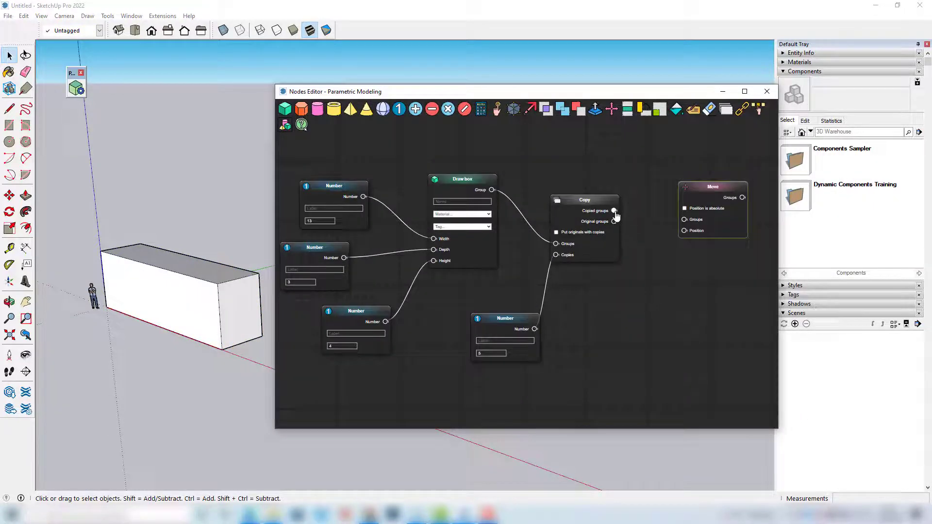
left_click_drag(614, 212, 685, 220)
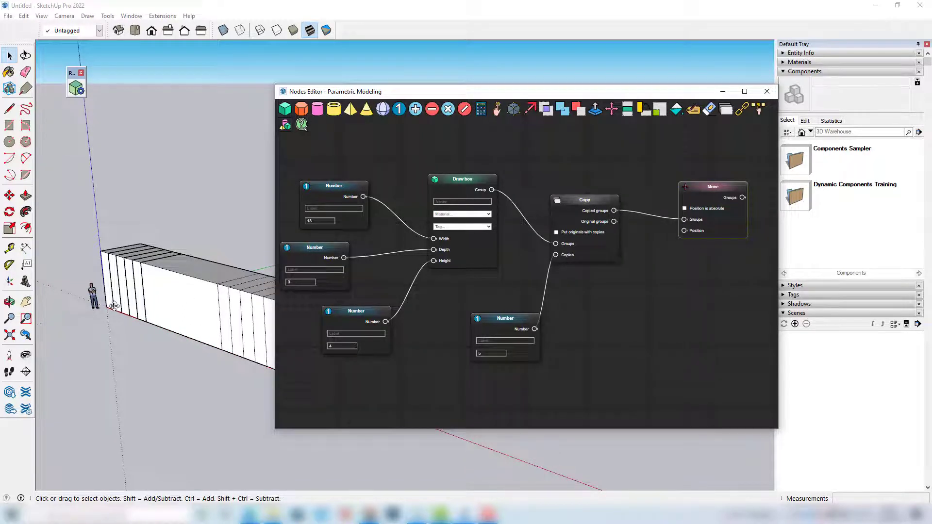
scroll(189, 304, "down", 2)
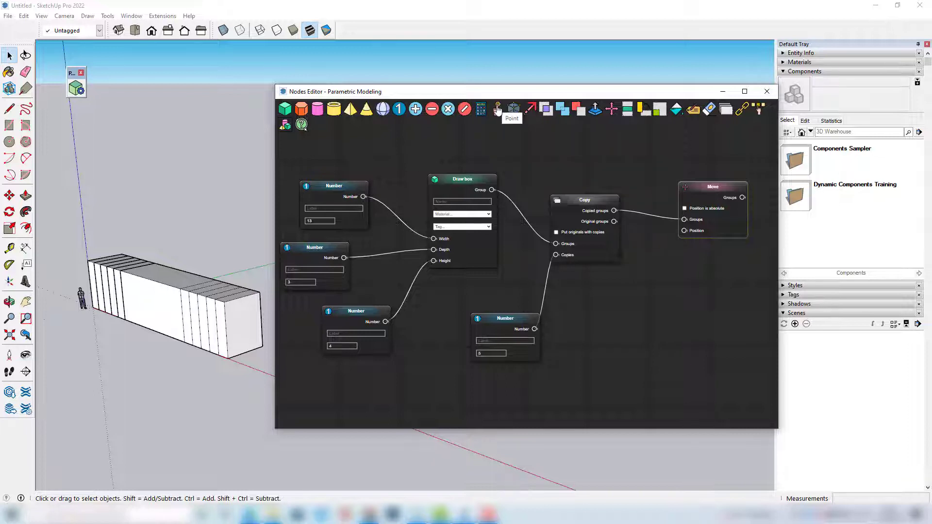
- Add a Point node below the Move node, connect its Point output to Move's Position input, and set Z to 10
left_click_drag(498, 110, 658, 207)
scroll(741, 281, "up", 2)
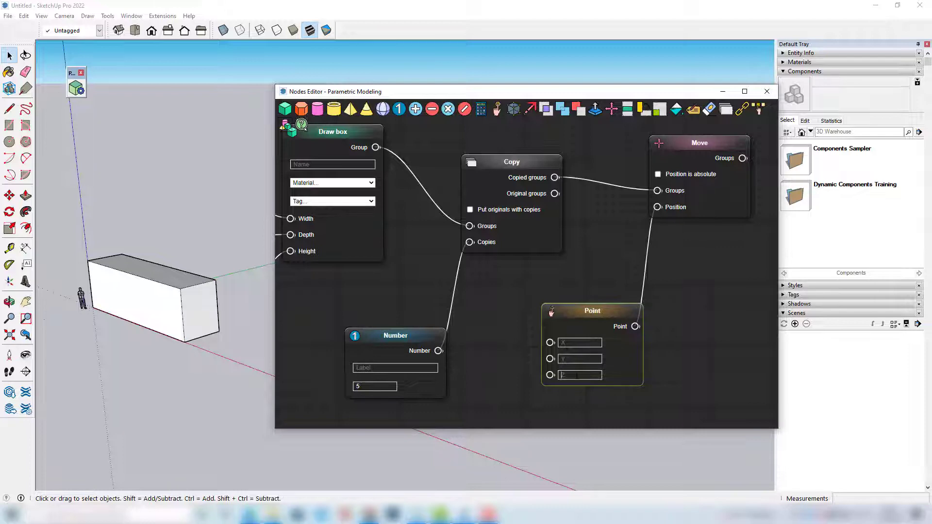
type("10")
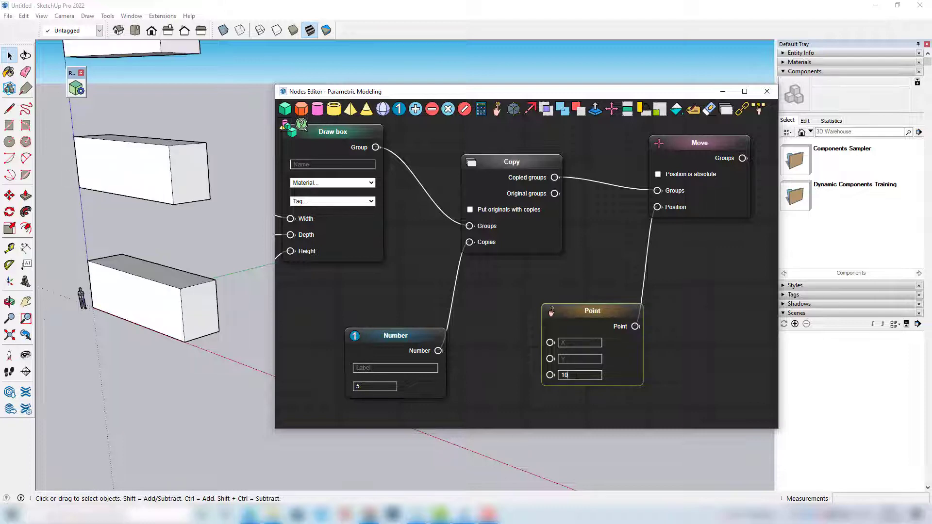
- Set the Point node's Z value to 4 to match the box height
scroll(158, 382, "down", 3)
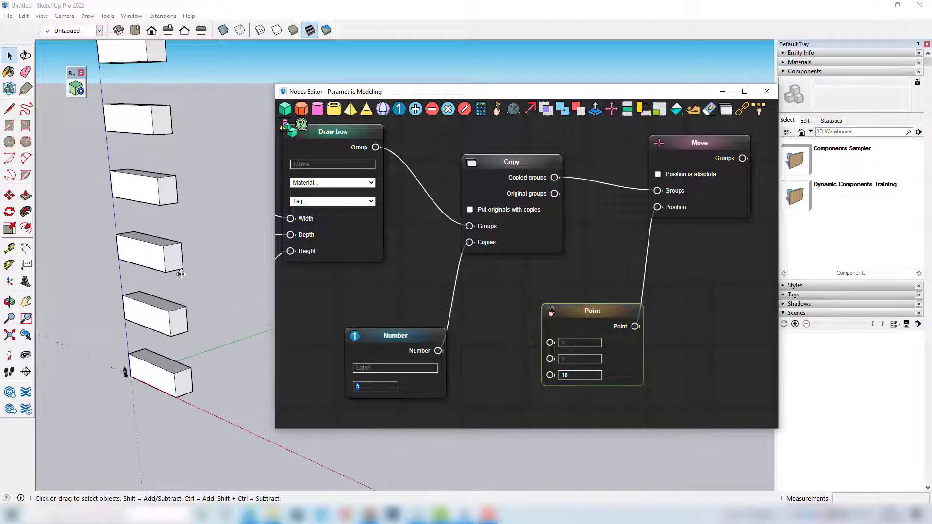
key("Tab")
left_click_drag(571, 372, 558, 374)
type("4")
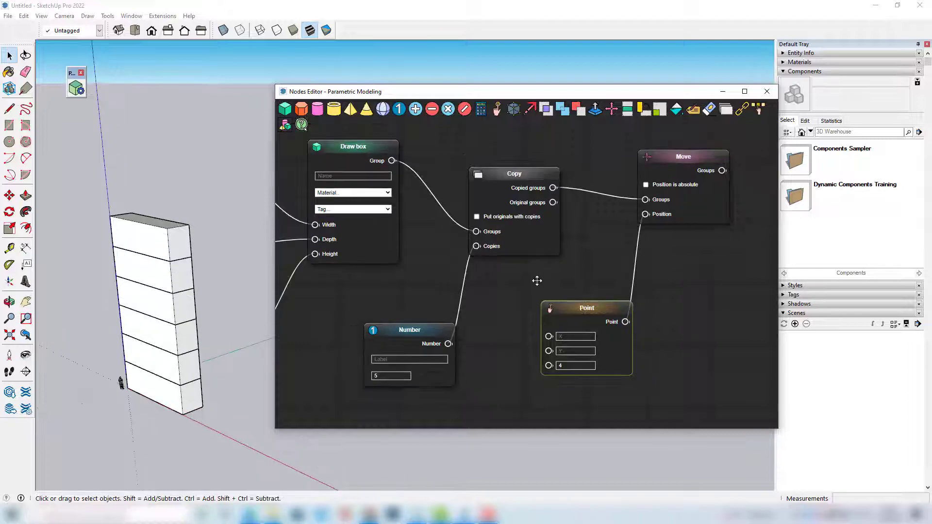
- Connect the Number node that drives the box's Height to the Point node's Z input as well
scroll(536, 281, "down", 2)
left_click_drag(501, 300, 568, 296)
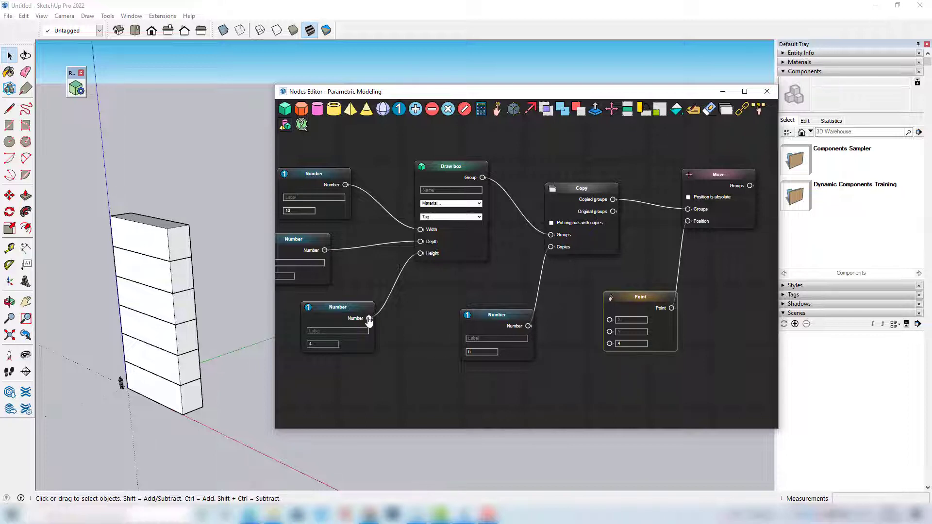
left_click_drag(369, 318, 609, 343)
- Set the Number node driving Height and Z to 5
scroll(359, 365, "up", 1)
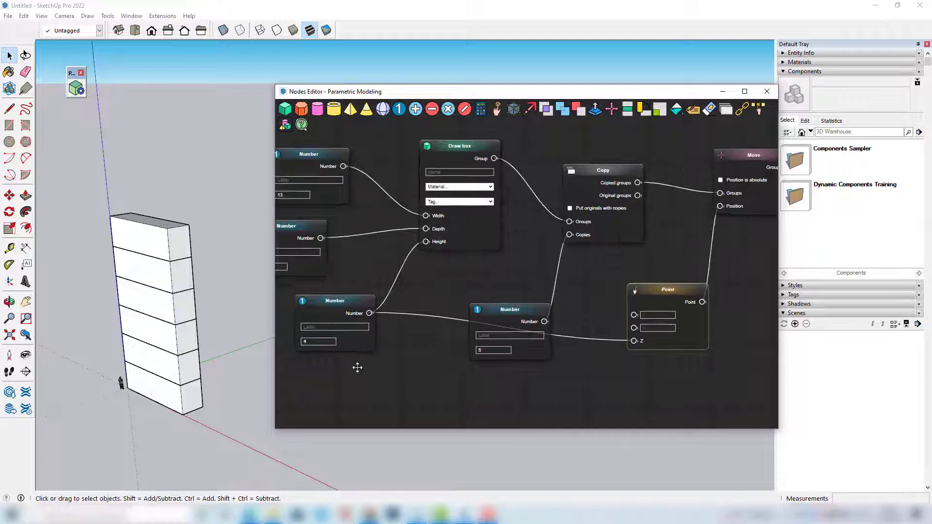
scroll(294, 348, "up", 3)
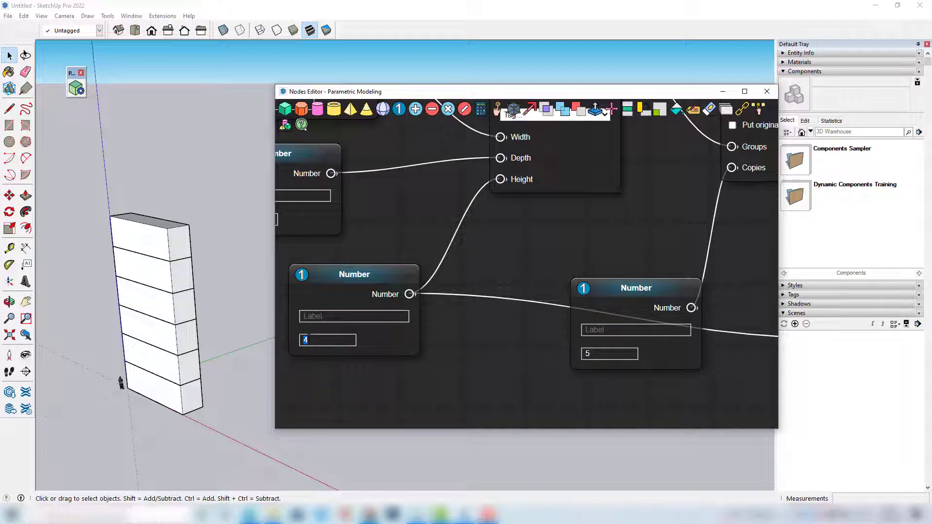
type("5")
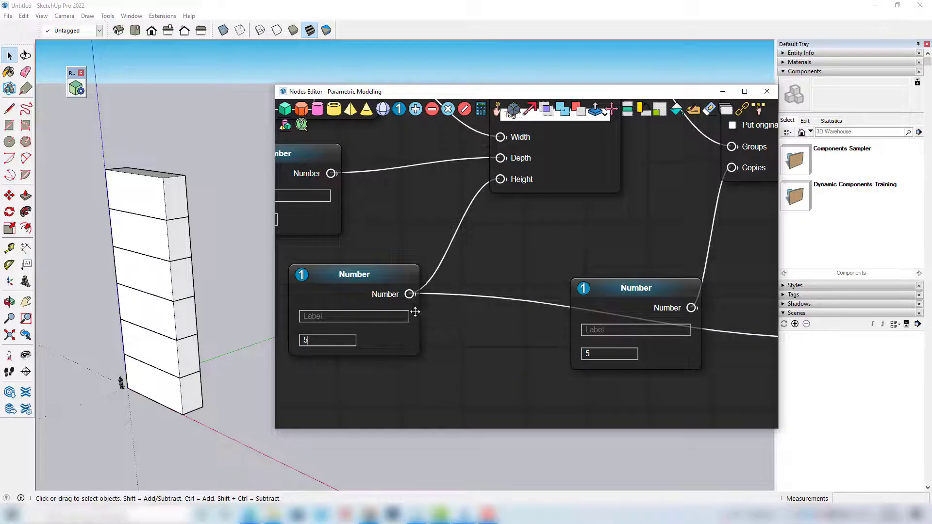
- Tidy the graph by placing the Copies Number node closer to the Copy node and the Height Number node further down
scroll(412, 310, "down", 5)
left_click_drag(530, 293, 546, 270)
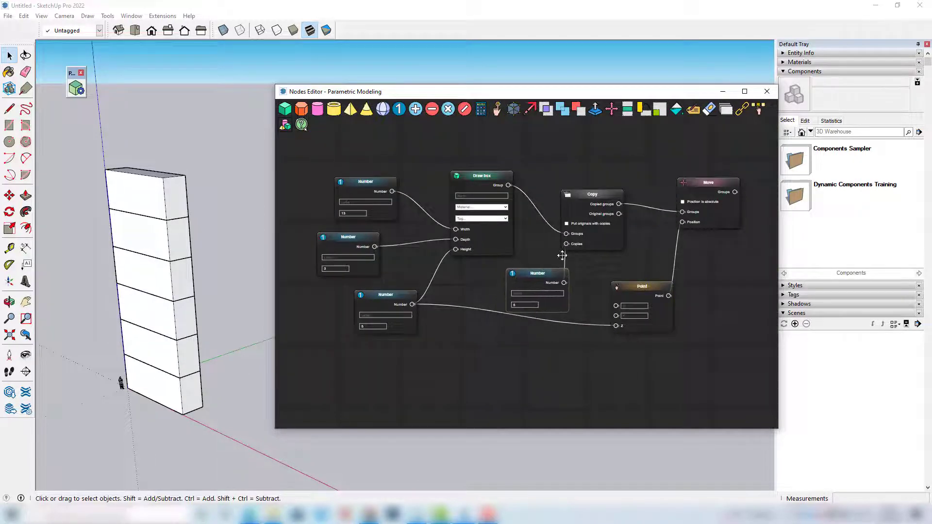
left_click_drag(389, 300, 371, 335)
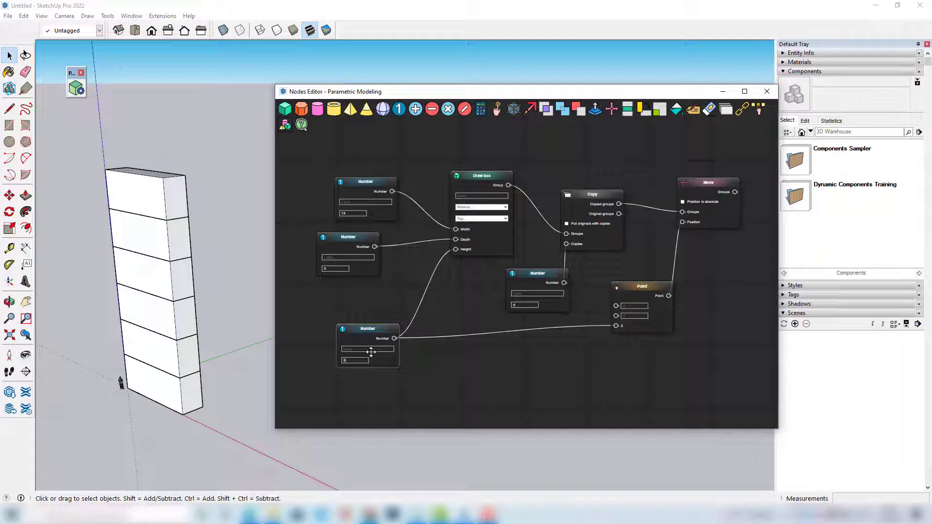
- Test the shared Height and Z Number by stepping it up and down, finishing at 4
key("Up")
key("Up")
key("Down")
key("Down")
key("Down")
key("Up")
key("Up")
key("Down")
key("Down")
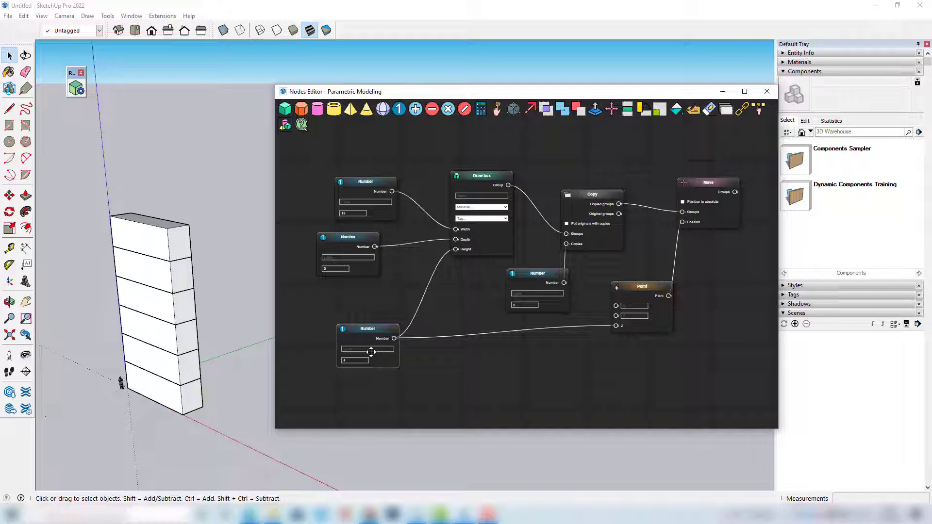
- Add a Rotate node after the Move node and connect Move's Groups output to Rotate's Groups input
left_click(251, 17)
scroll(461, 310, "down", 2)
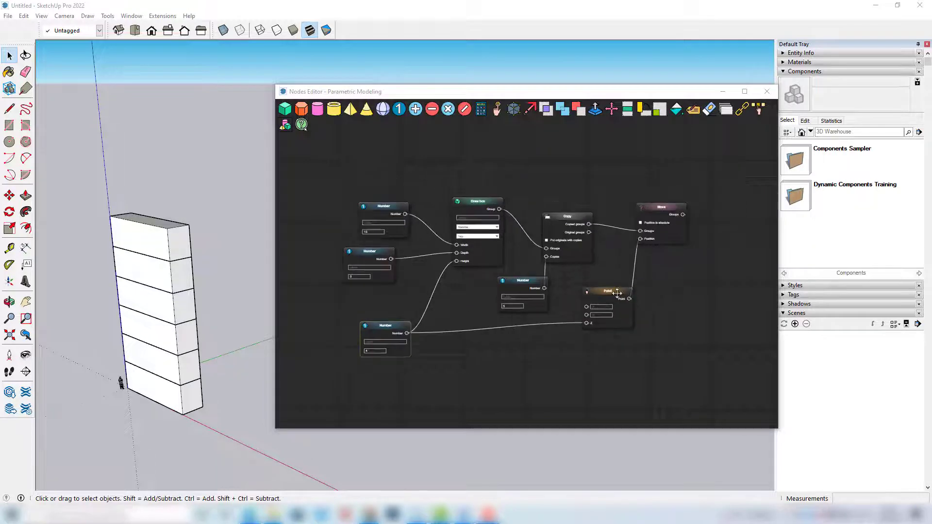
scroll(682, 286, "up", 1)
left_click_drag(682, 286, 622, 290)
scroll(617, 289, "up", 2)
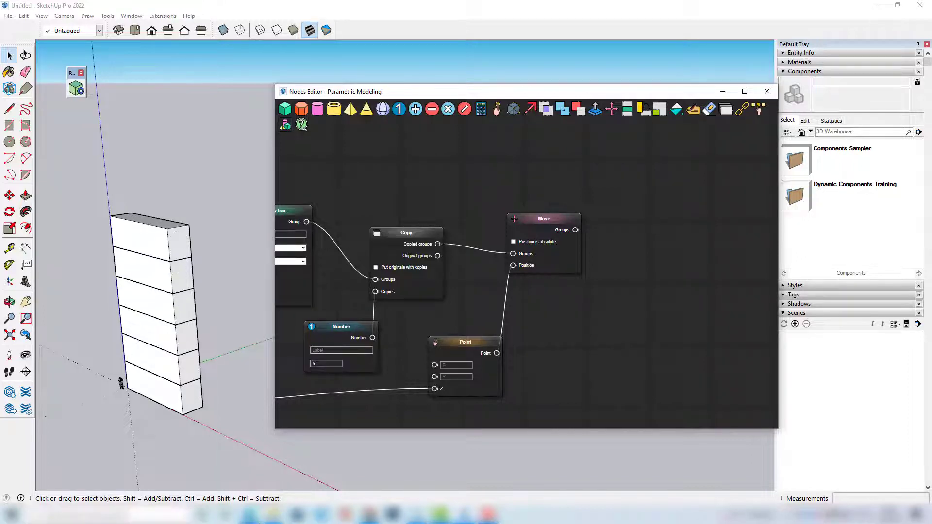
scroll(655, 247, "up", 2)
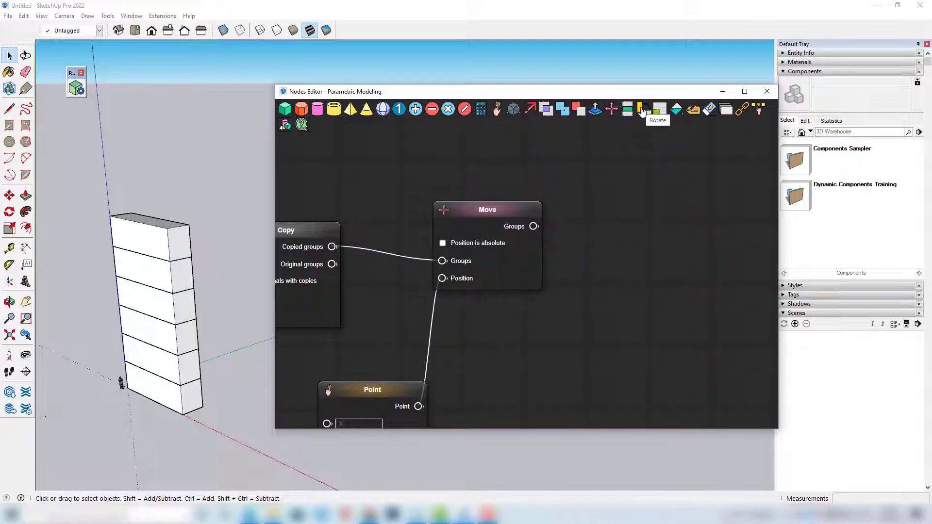
left_click_drag(642, 111, 601, 239)
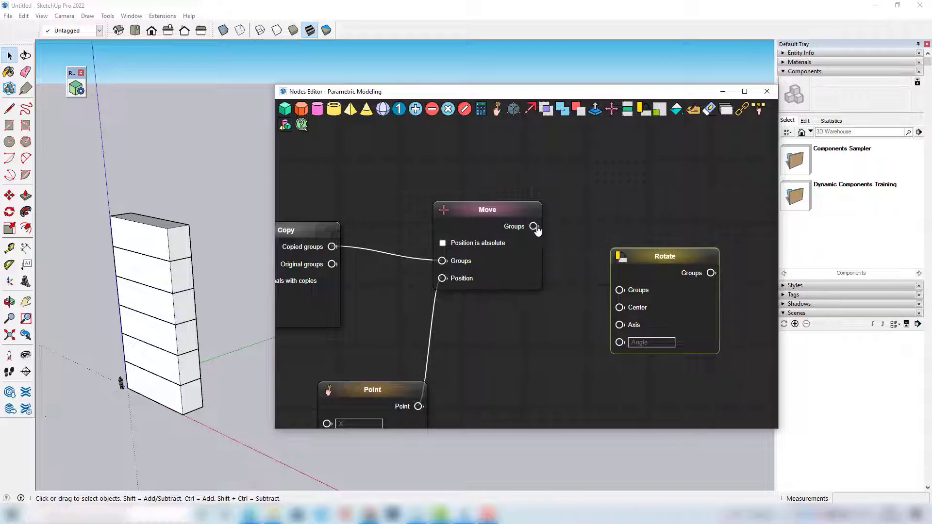
left_click_drag(533, 226, 619, 290)
- Add a Number node below the Rotate node, shift the Rotate node aside for room, and connect the number to Angle
scroll(563, 188, "down", 2)
scroll(623, 310, "up", 1)
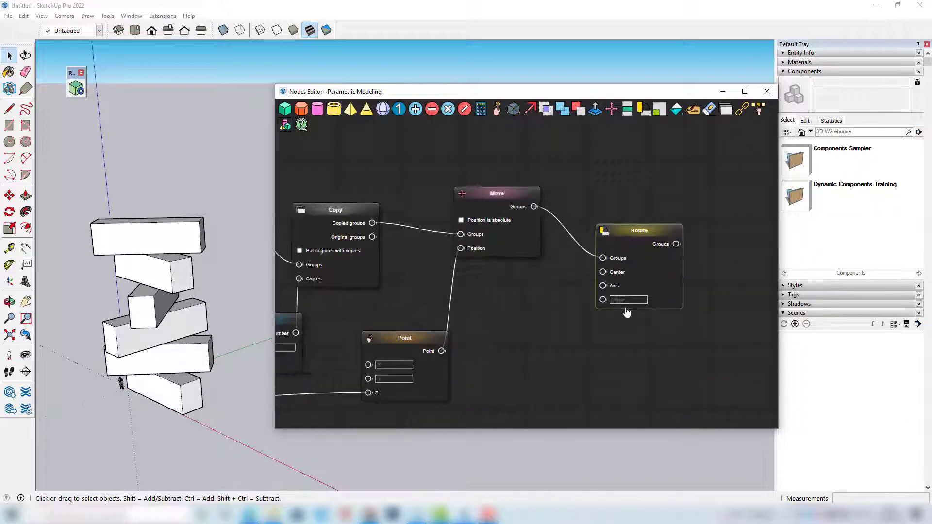
scroll(627, 313, "up", 2)
scroll(531, 176, "down", 3)
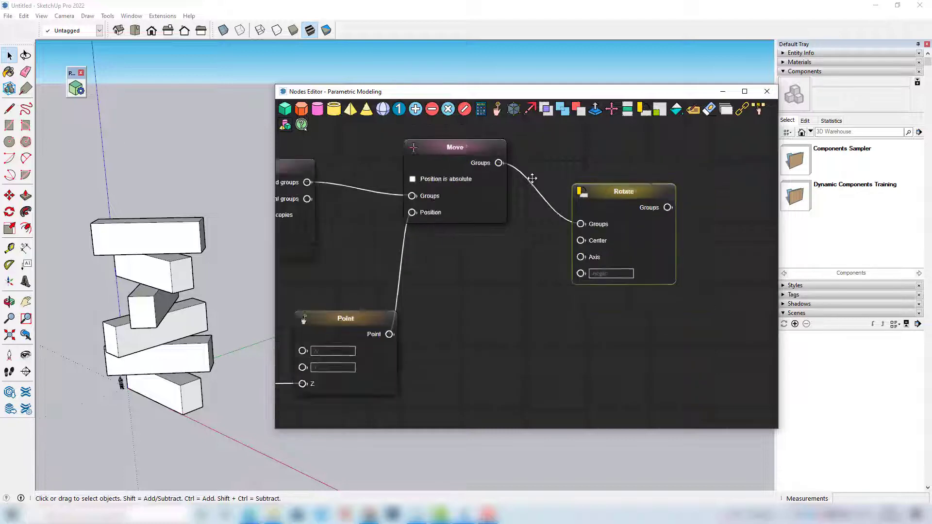
left_click(399, 110)
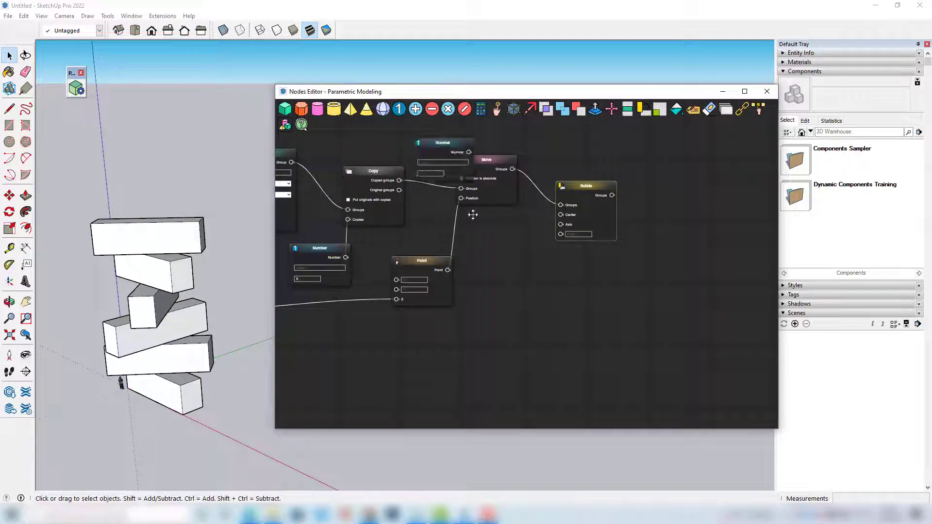
left_click(505, 262)
scroll(640, 234, "up", 2)
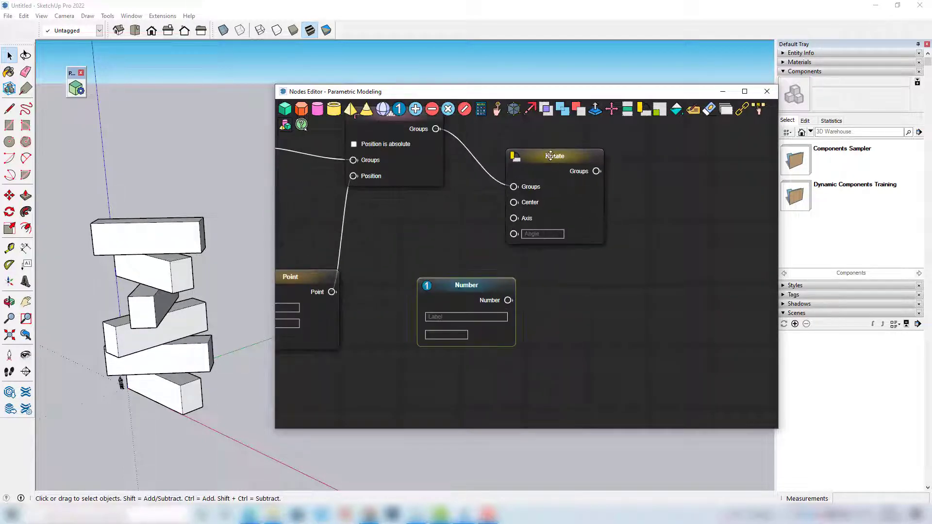
left_click_drag(550, 156, 613, 161)
left_click_drag(509, 300, 577, 239)
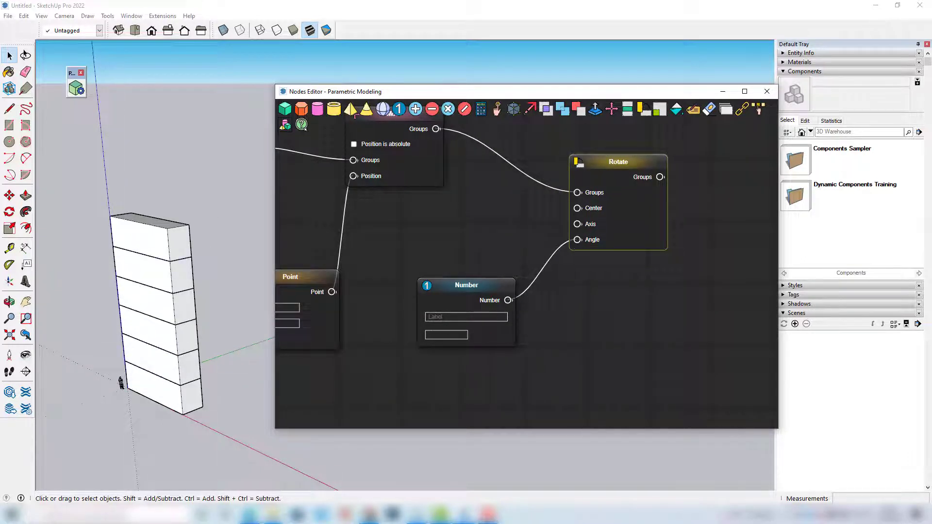
- Try 10 as the rotation angle in the new Number node, and settle on 20
type("10")
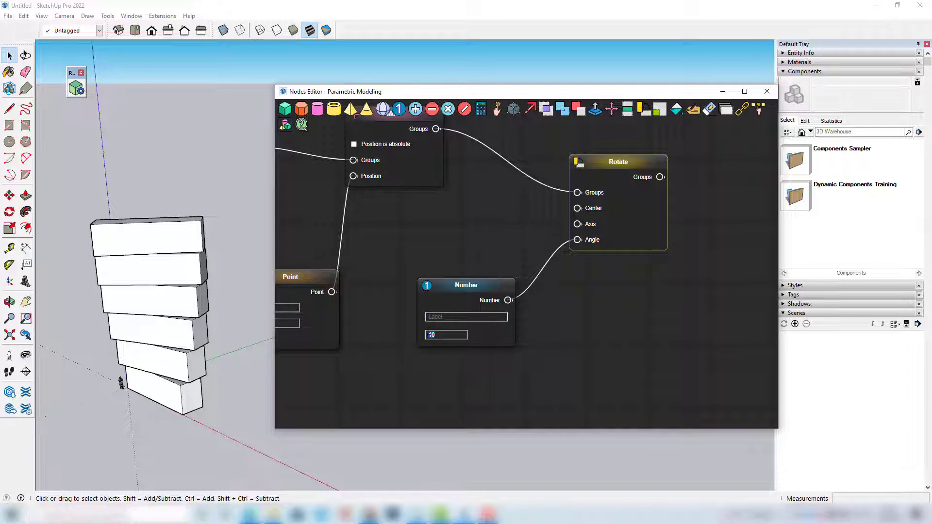
type("2")
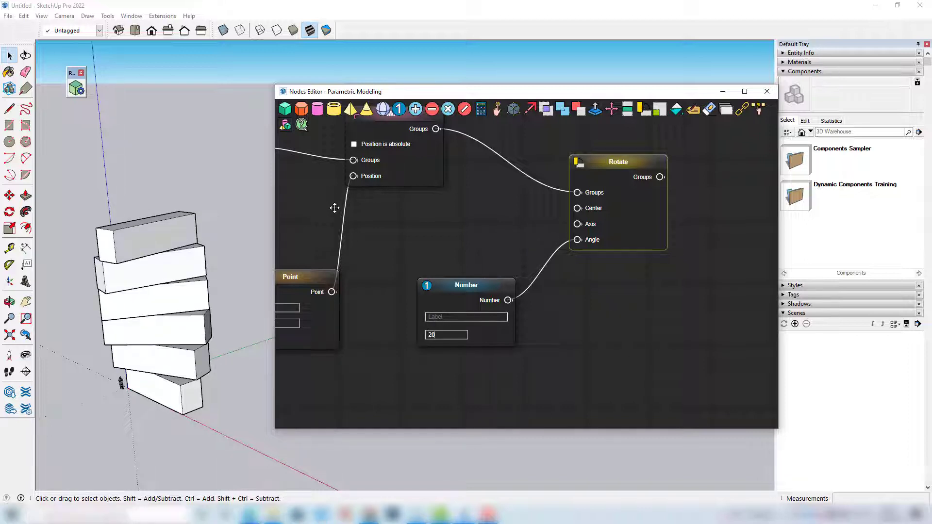
middle_click_drag(193, 267, 212, 245)
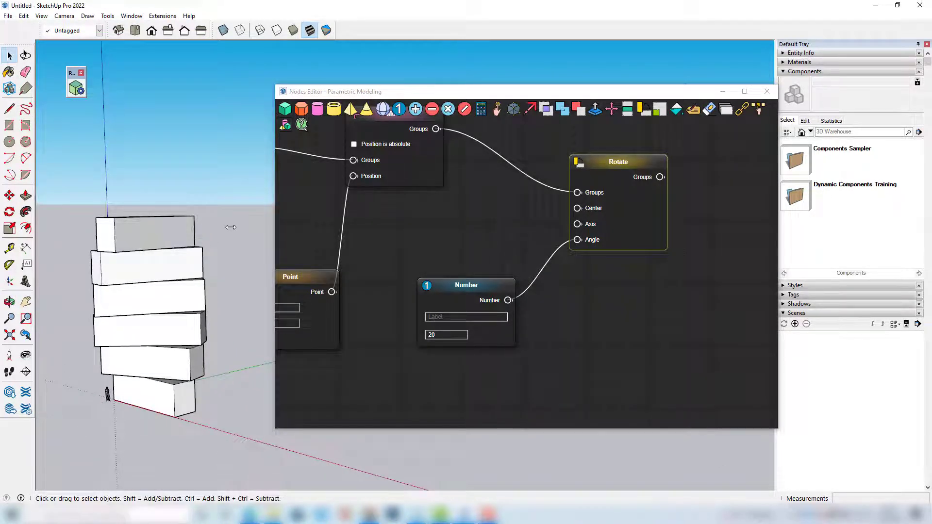
- Raise the Number node connected to Copies step by step to 12
scroll(511, 251, "down", 5)
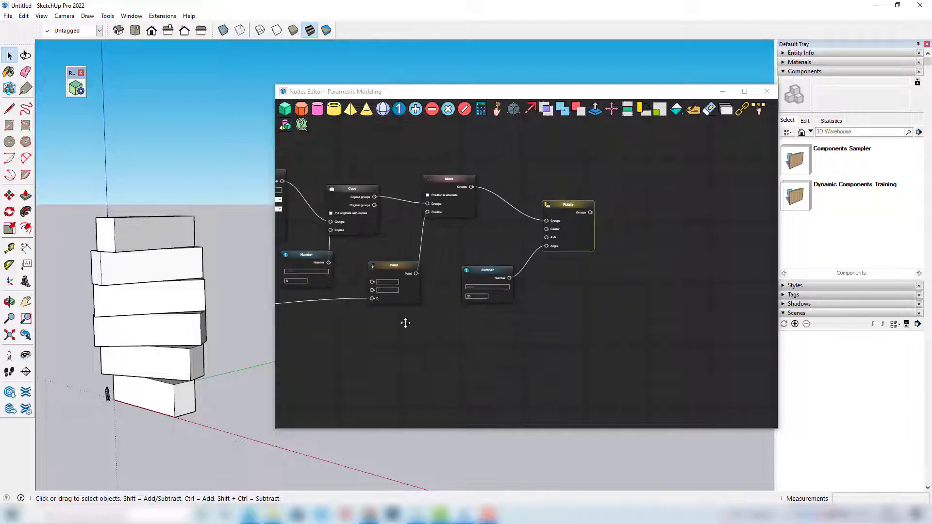
left_click(359, 334)
left_click_drag(453, 337, 612, 355)
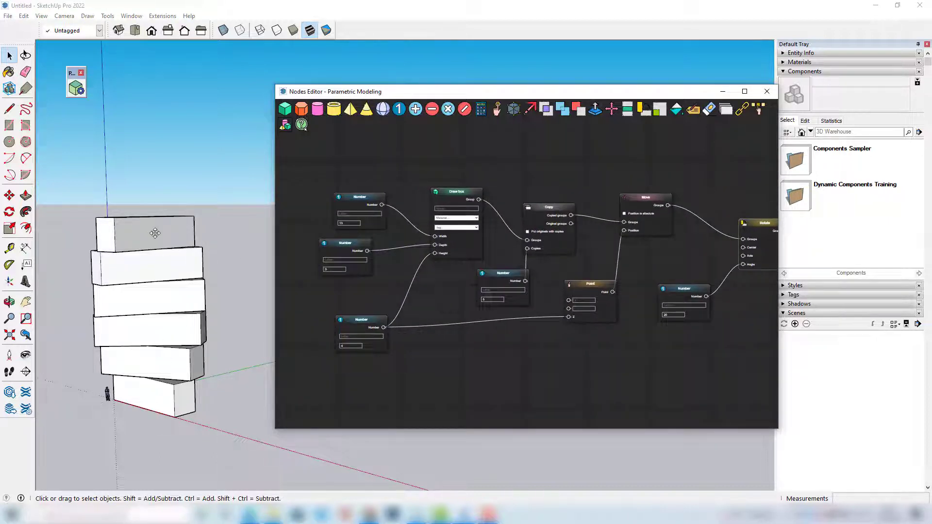
scroll(556, 296, "up", 3)
scroll(545, 213, "up", 2)
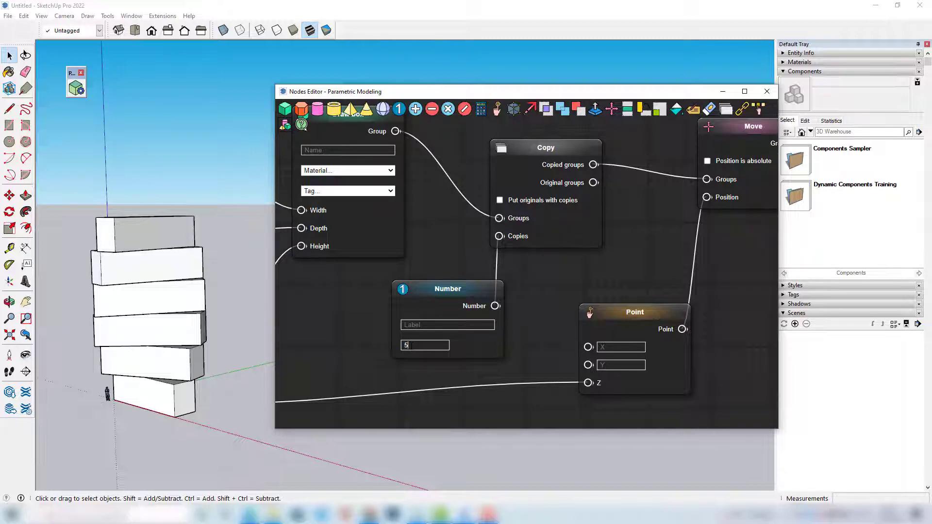
key("Up")
key("Up")
key("Up")
key("Up")
key("Up")
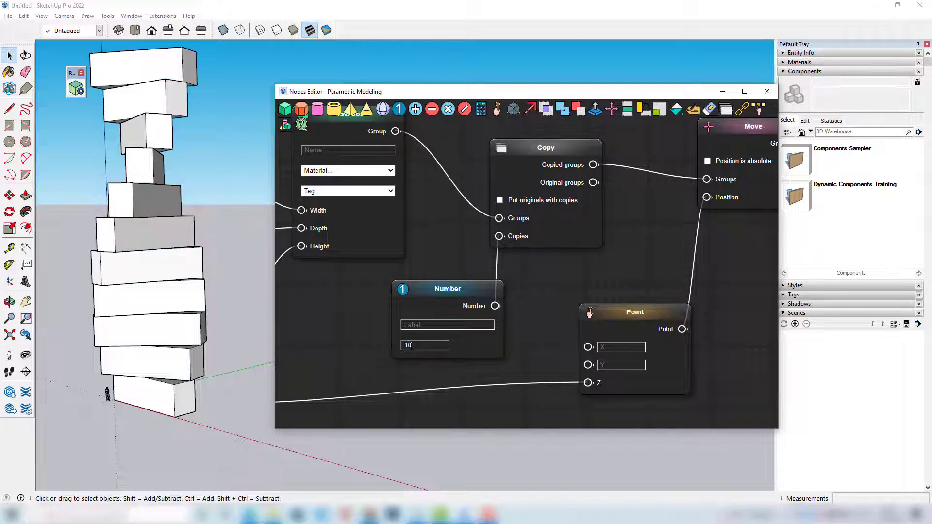
key("Up")
key("Up")
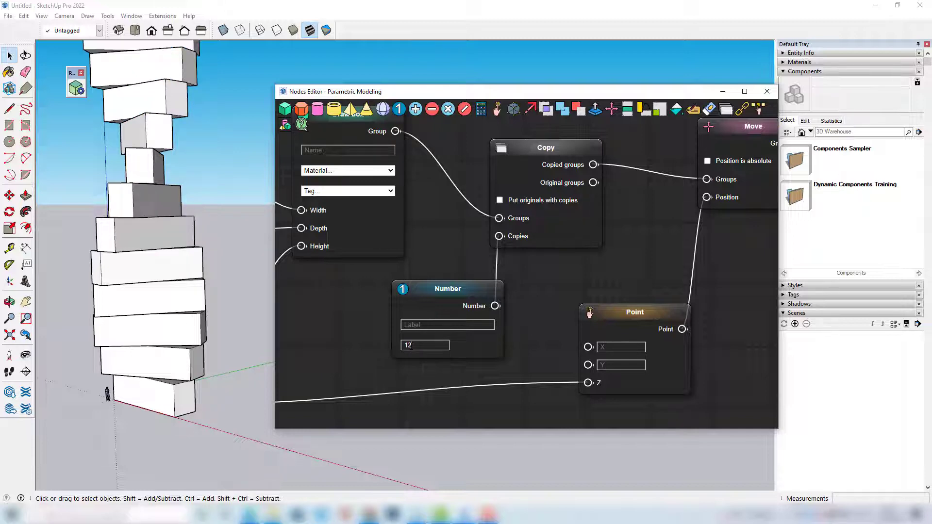
- Raise the number of copies further to 22 and bring the taller tower into view
scroll(161, 341, "down", 3)
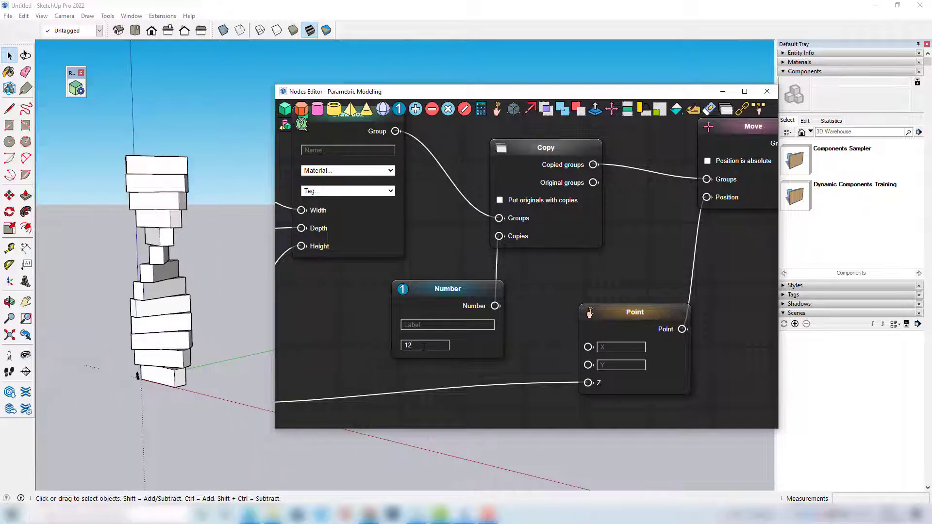
key("Up")
key("Up")
key("Up")
key("Up")
key("Up")
key("Up")
key("Up")
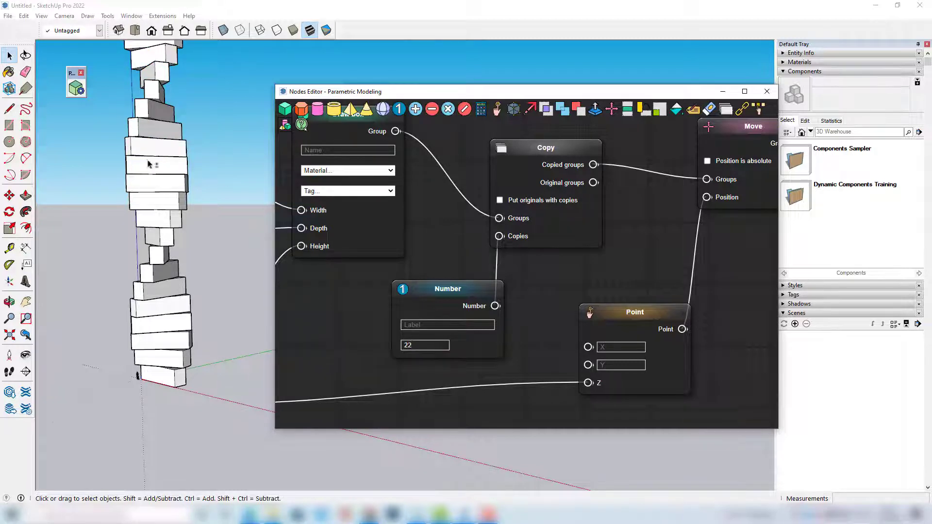
middle_click_drag(151, 164, 136, 281, "shift")
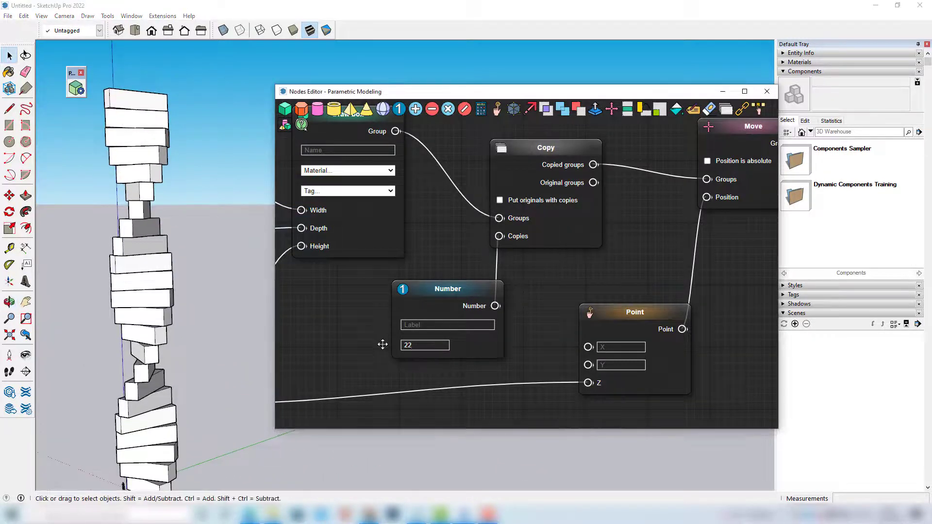
- Set the Number node connected to Copies to 30
key("BackSpace")
key("BackSpace")
type("30")
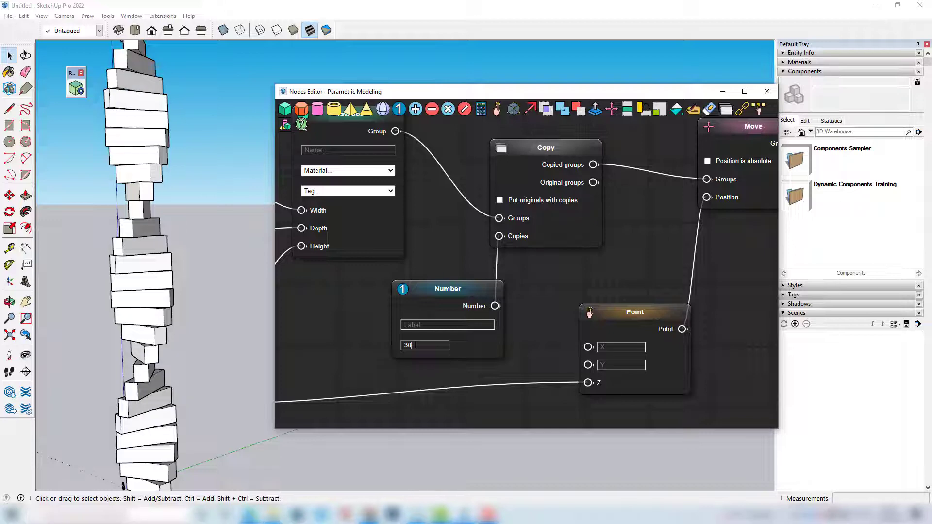
scroll(166, 191, "down", 3)
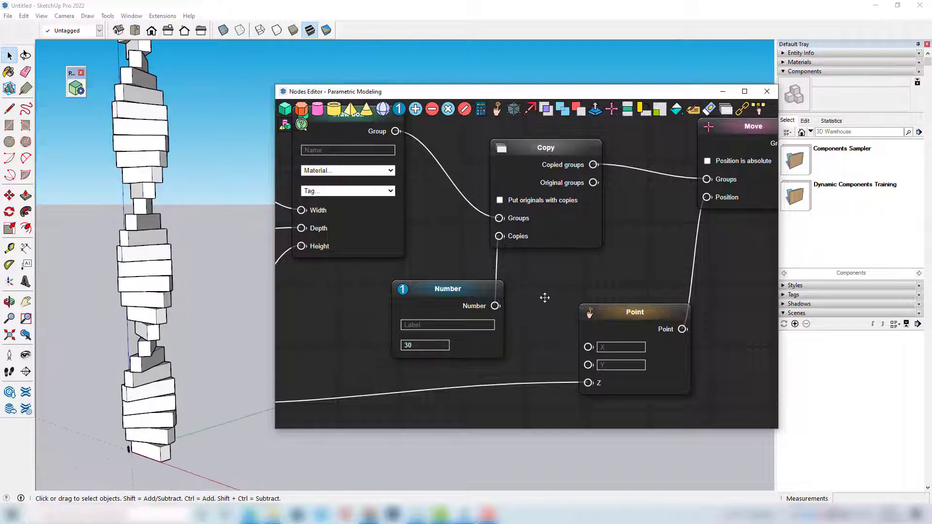
- Lower the Number node connected to Rotate's Angle step by step to 11
left_click_drag(686, 260, 395, 256)
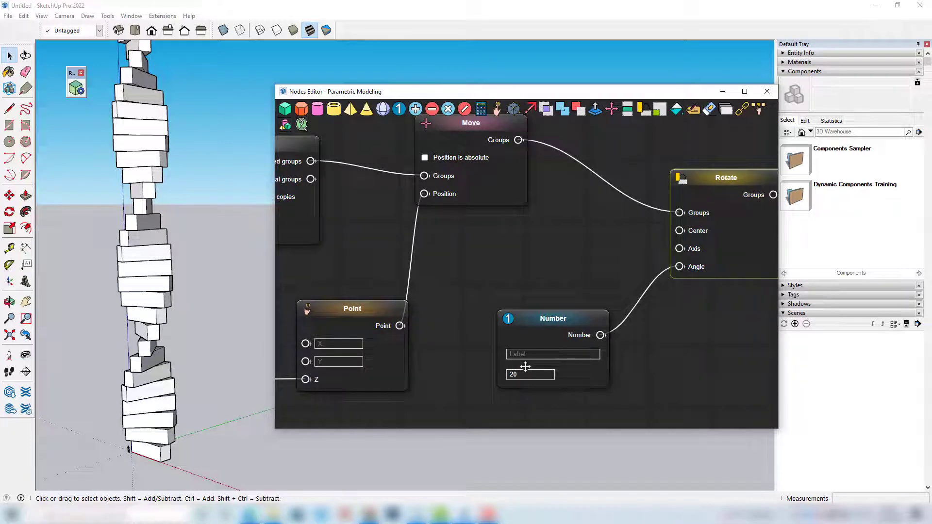
key("Down")
key("Down")
key("Down")
key("Down")
key("Down")
key("Down")
key("Down")
key("Down")
key("Down")
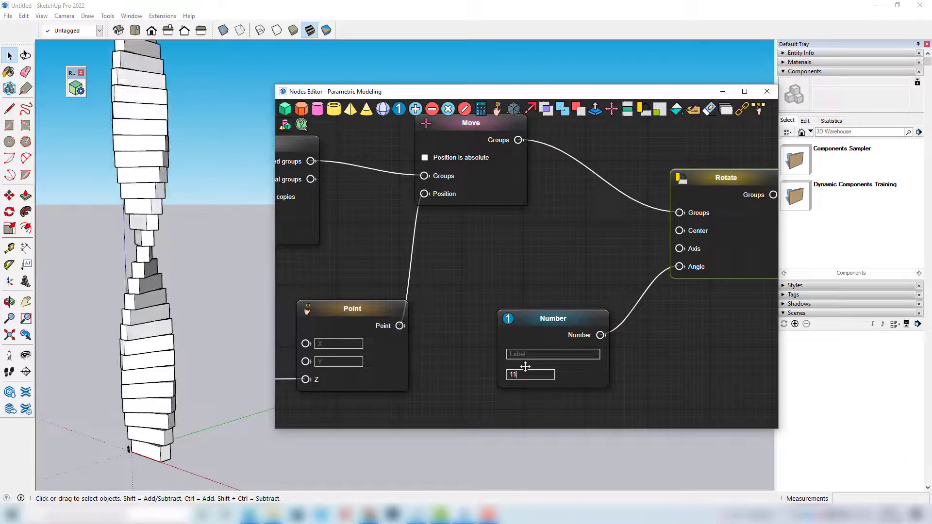
- Lower the Number node connected to Rotate's Angle to 9 and check the twist along the whole tower
key("Down")
key("Down")
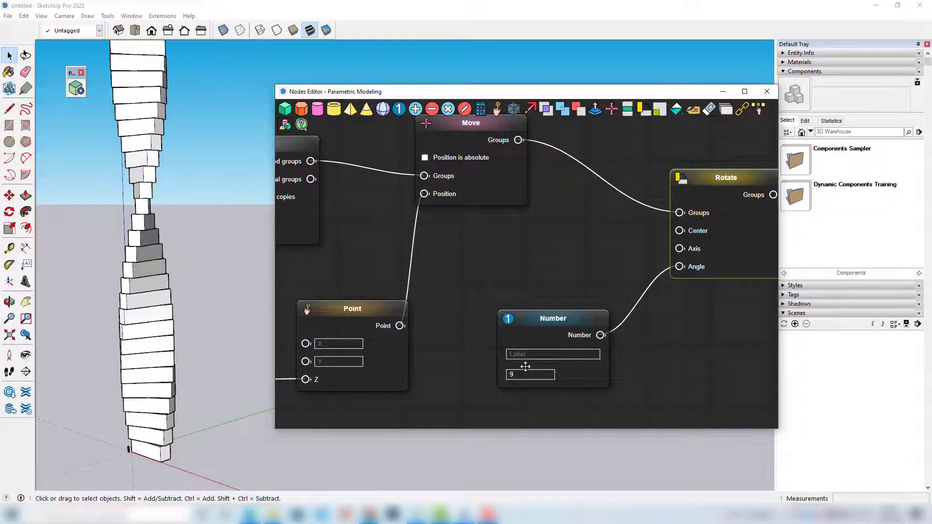
middle_click_drag(183, 312, 222, 400)
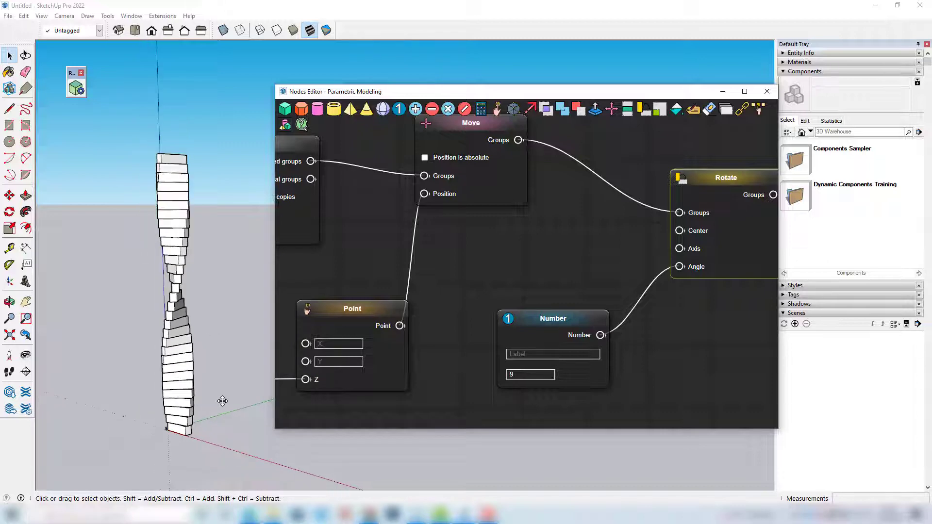
scroll(201, 251, "up", 5)
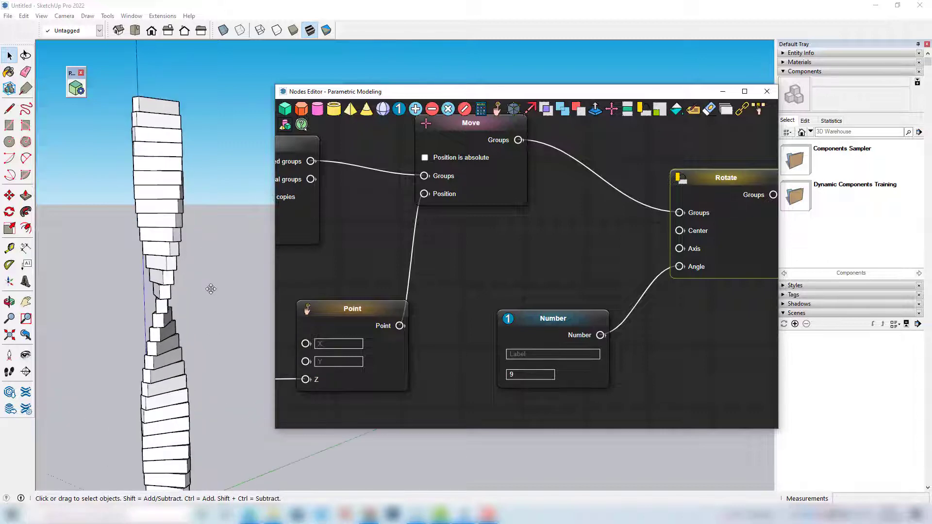
middle_click_drag(210, 288, 257, 146)
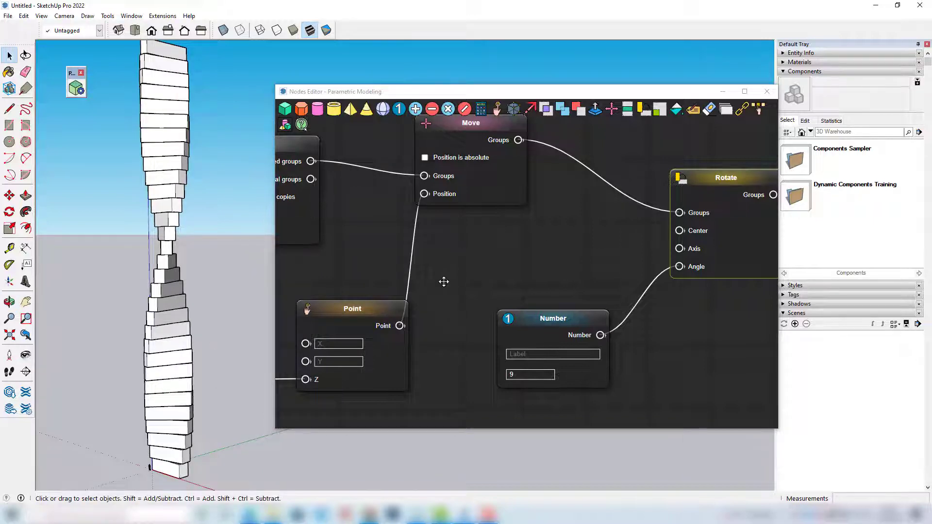
- Set the Number node that feeds both Draw box's Height and the Point's Z to 5
mouse_move(519, 282)
left_mouse_down()
mouse_move(616, 270)
mouse_move(707, 275)
left_mouse_up()
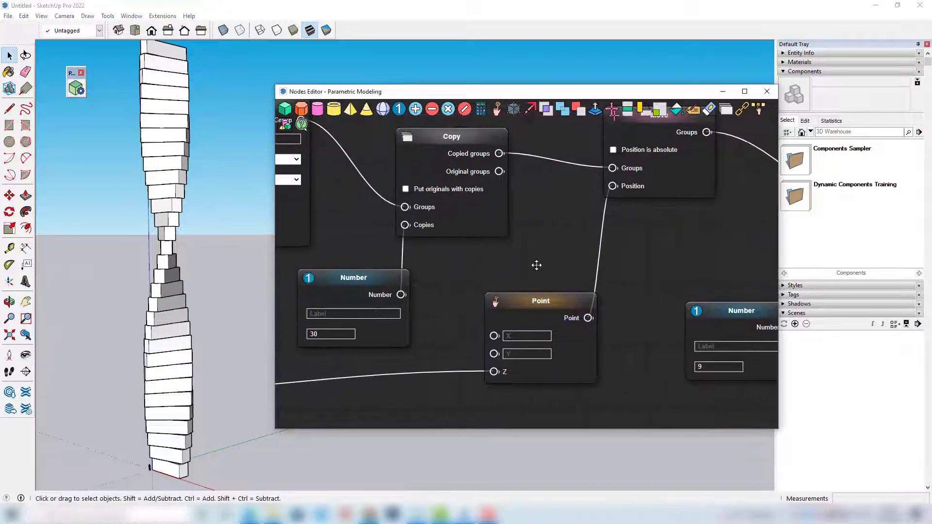
left_click_drag(511, 263, 881, 273)
scroll(575, 312, "down", 3)
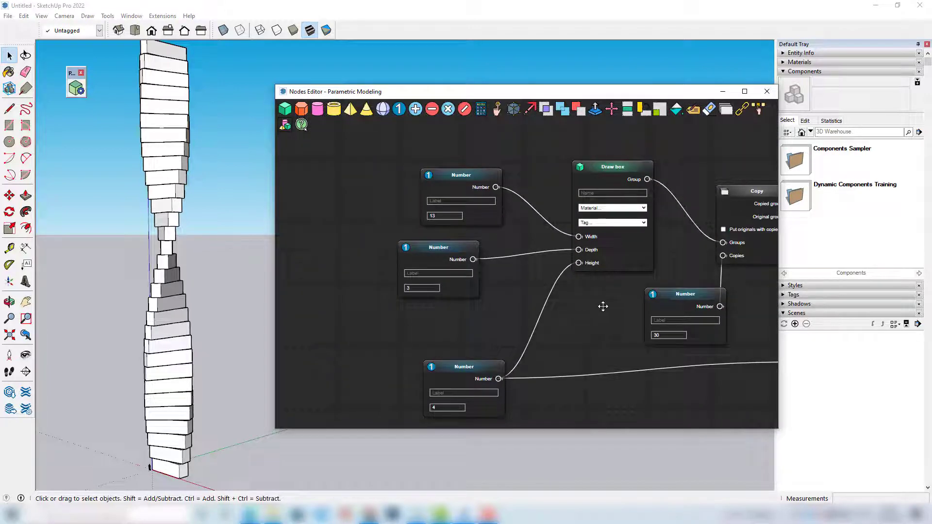
scroll(587, 289, "up", 2)
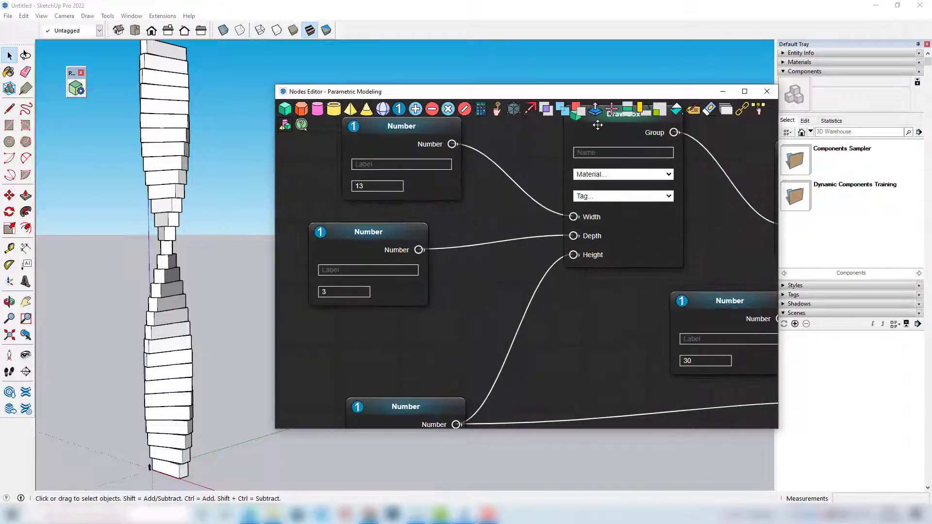
scroll(398, 194, "down", 2)
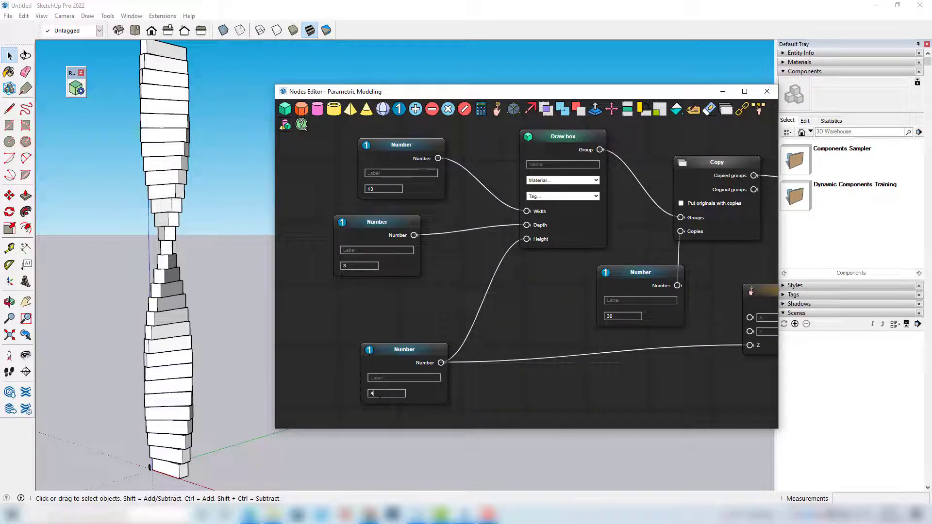
key("BackSpace")
type("5")
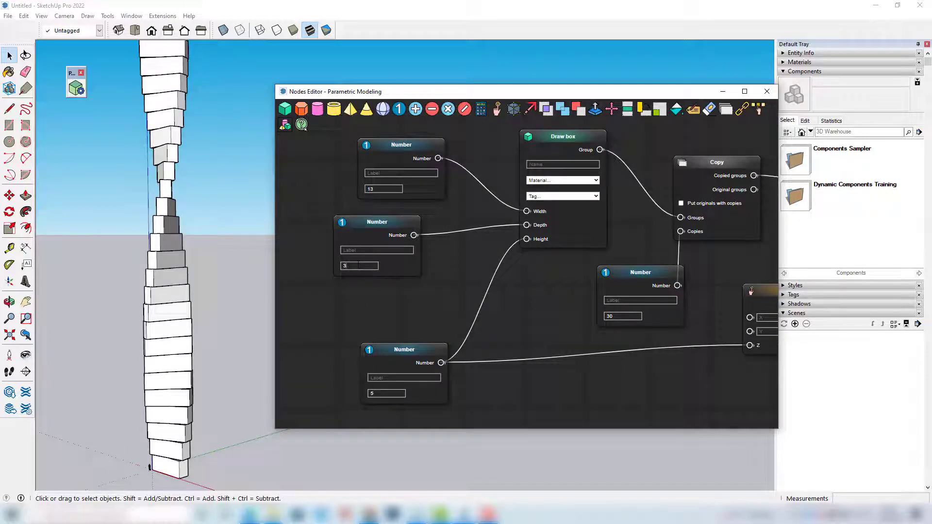
- Set the Number node connected to Draw box's Depth to 6
key("BackSpace")
type("6")
key("BackSpace")
type("7")
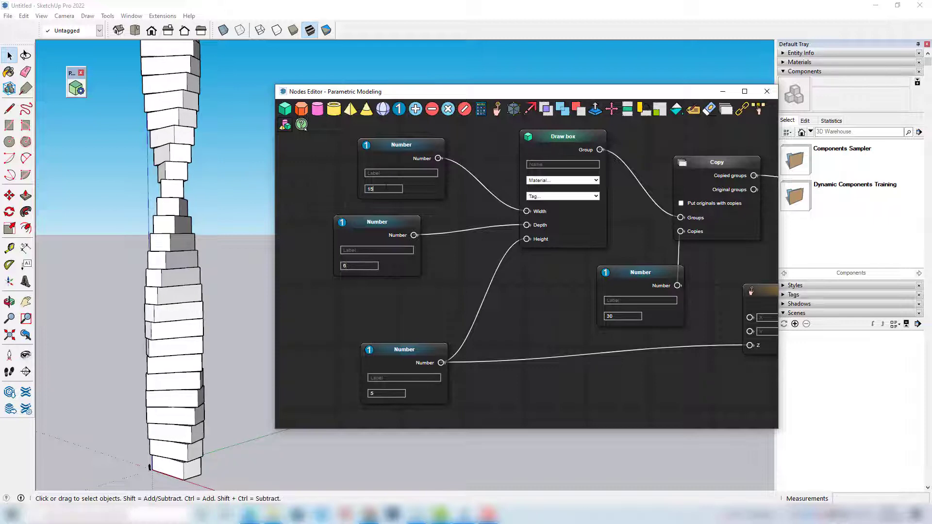
- Raise the Number node connected to Draw box's Width step by step to 27
key("Down")
key("Down")
key("Up")
key("Up")
key("Up")
key("Up")
key("Up")
key("Up")
key("Up")
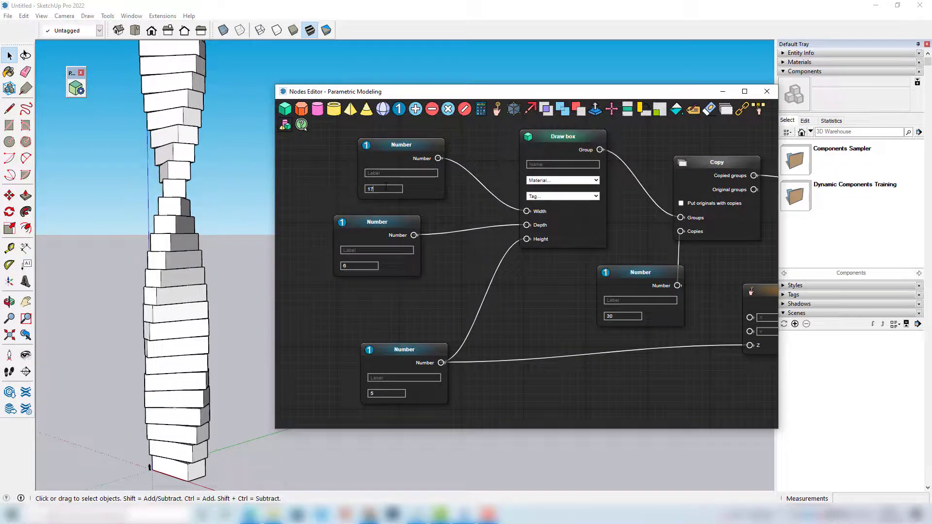
key("Up")
key("Up")
key("Up")
key("Up")
key("Up")
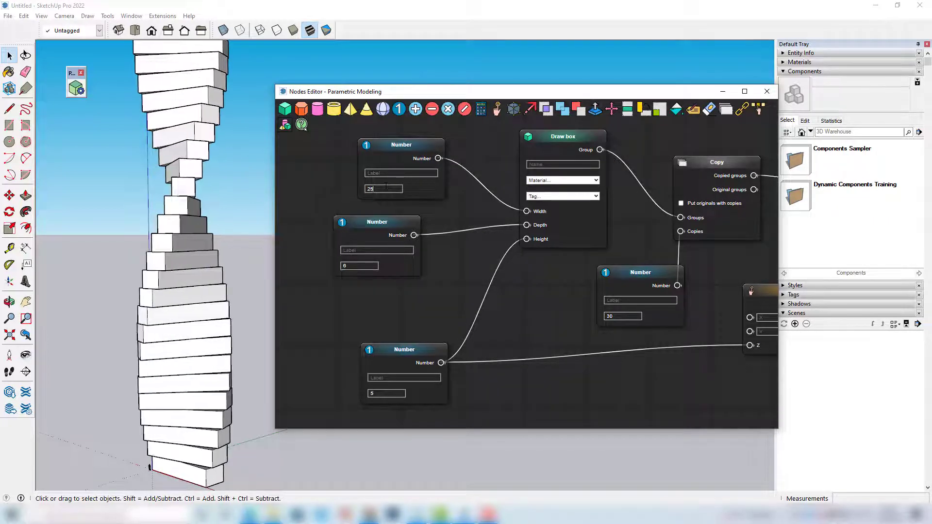
scroll(160, 363, "down", 2)
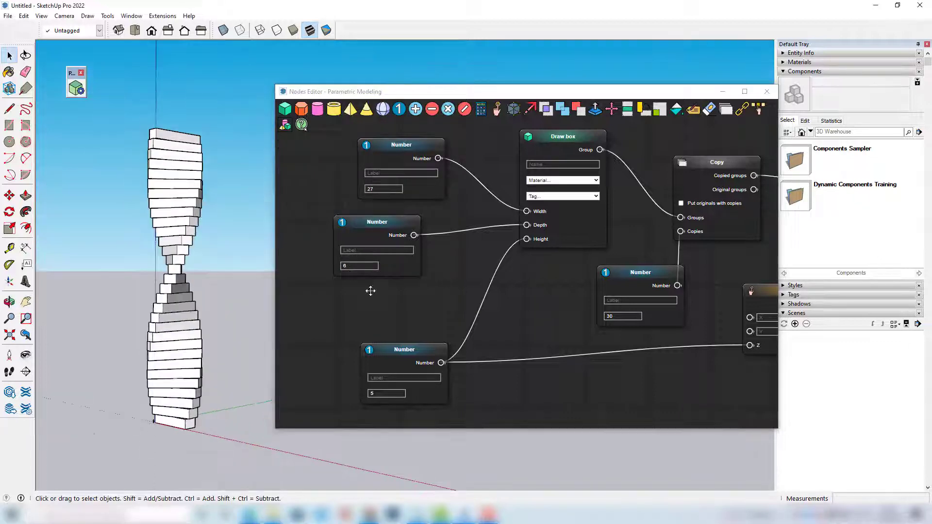
left_click_drag(537, 302, 466, 299)
mouse_move(172, 260)
middle_mouse_down()
mouse_move(115, 272)
mouse_move(222, 268)
middle_mouse_up()
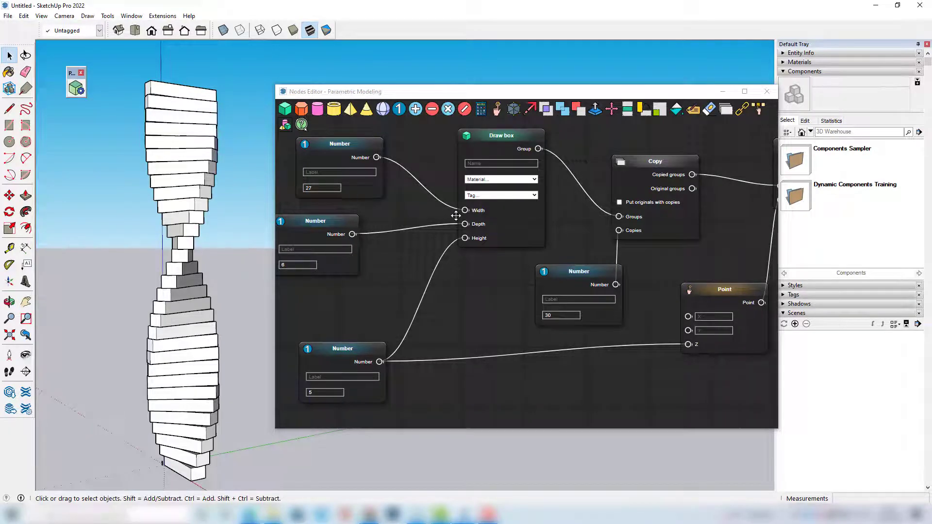
scroll(548, 158, "down", 2)
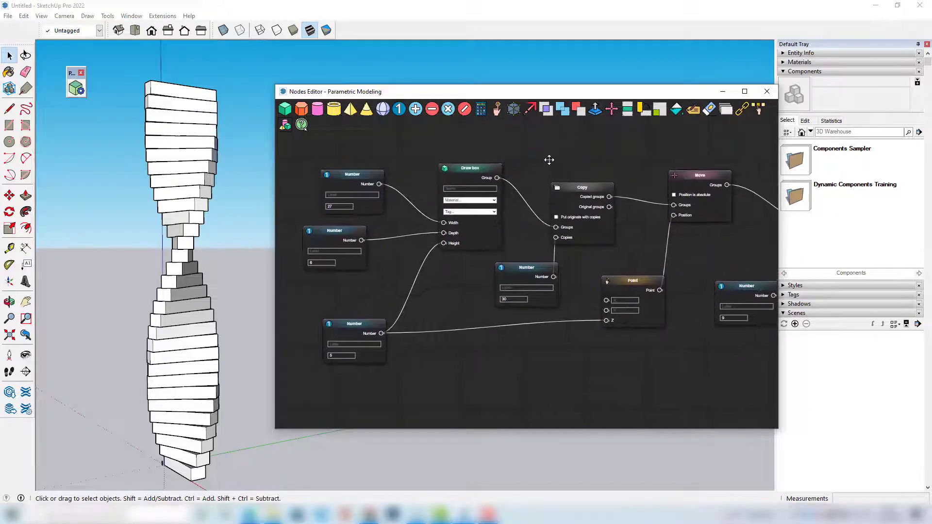
scroll(535, 159, "down", 1)
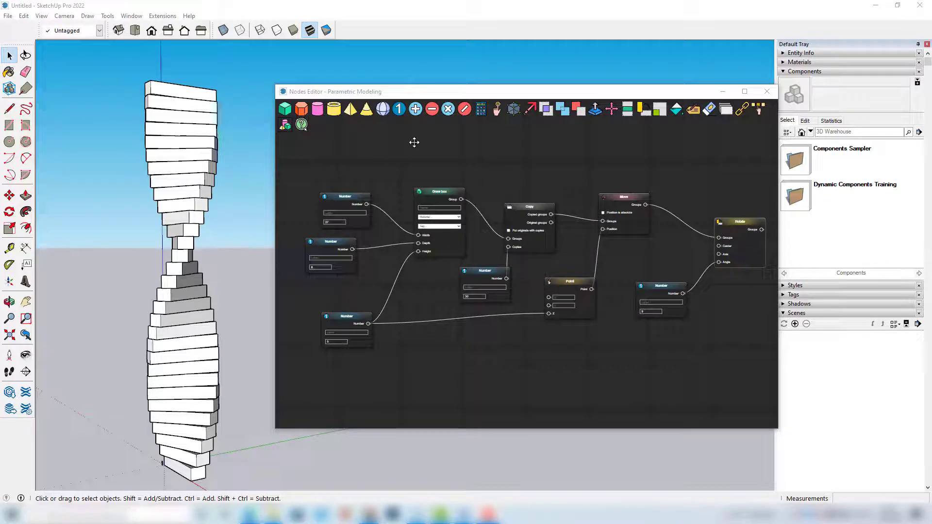